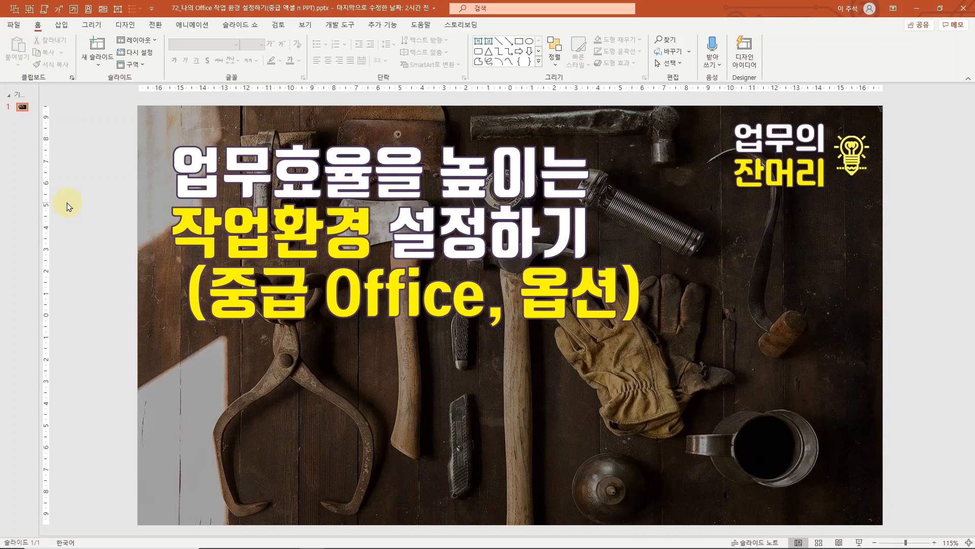
# Step: Turn off the 한/영 자동 고침 setting in the AutoCorrect options of PowerPoint's proofing settings
pyautogui.click(15, 25)
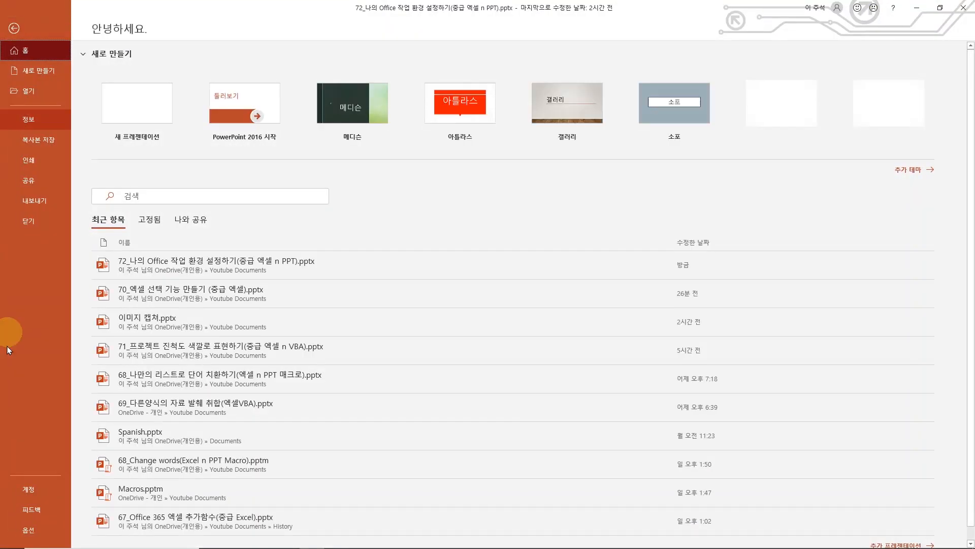
pyautogui.click(30, 530)
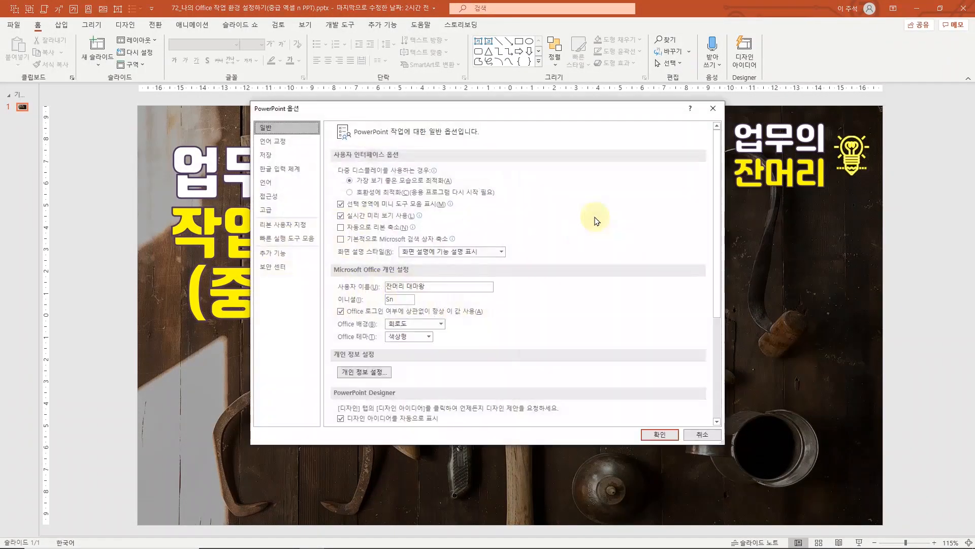
pyautogui.moveTo(406, 174)
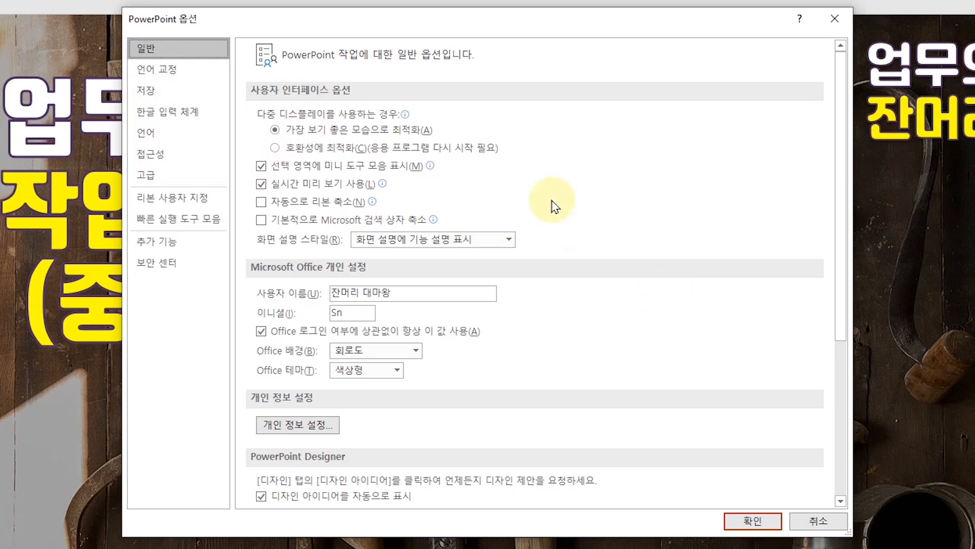
pyautogui.click(159, 73)
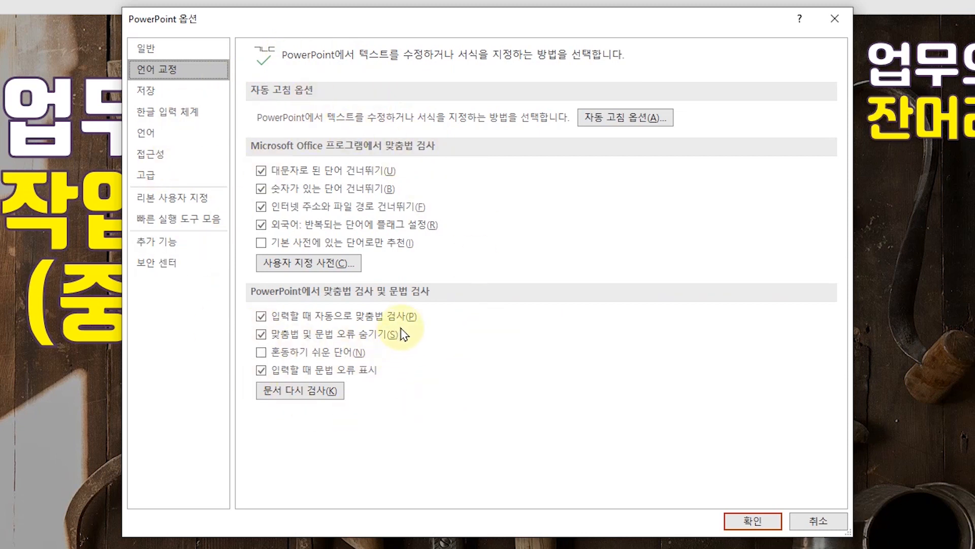
pyautogui.click(618, 124)
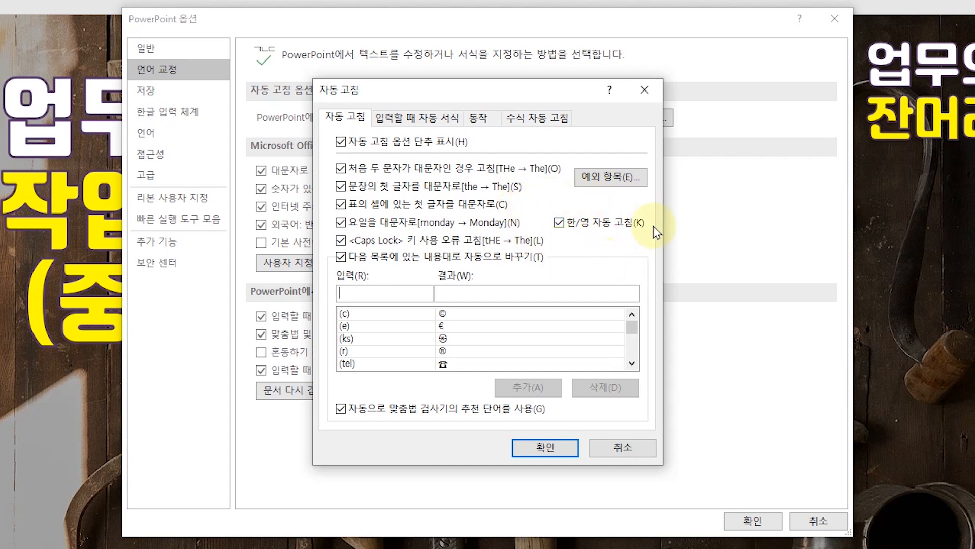
pyautogui.click(559, 222)
# Step: Delete the AutoCorrect entry that replaces (주) with ㈜ from the replacement list
pyautogui.click(389, 297)
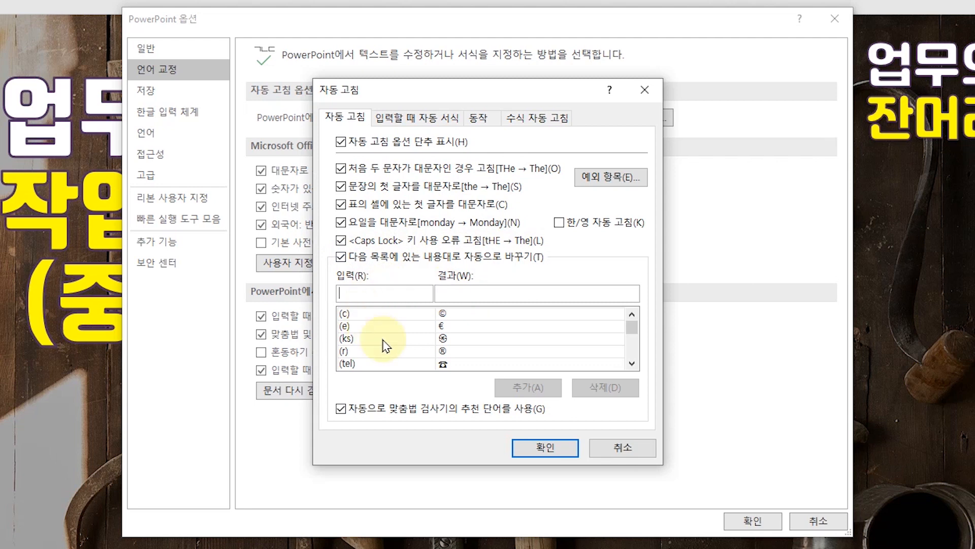
pyautogui.click(630, 356)
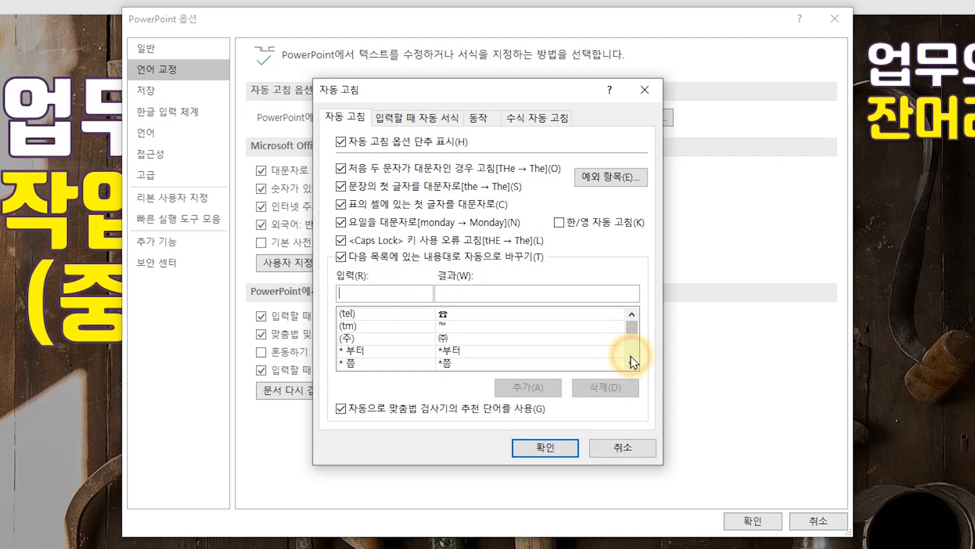
pyautogui.click(352, 338)
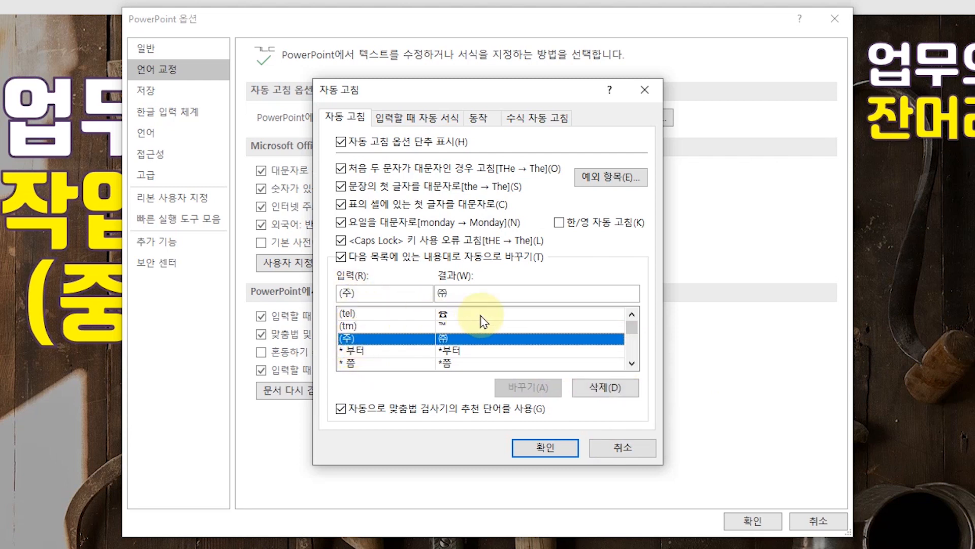
pyautogui.moveTo(465, 295); pyautogui.dragTo(431, 290)
pyautogui.click(478, 297)
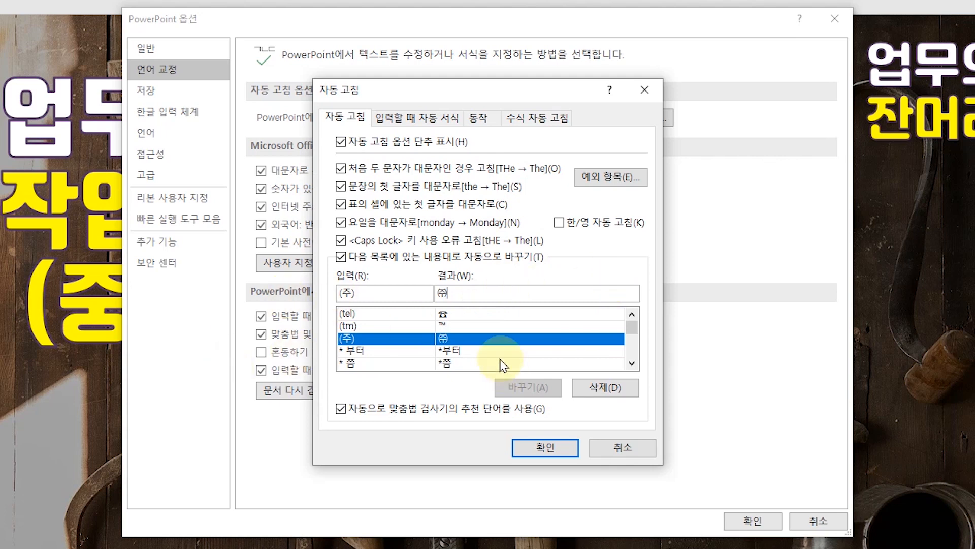
pyautogui.click(395, 339)
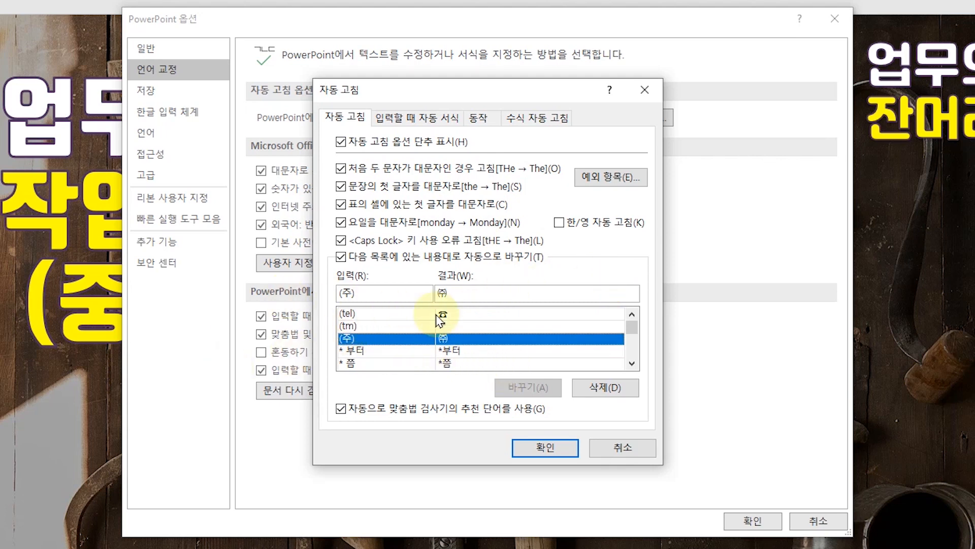
pyautogui.click(587, 388)
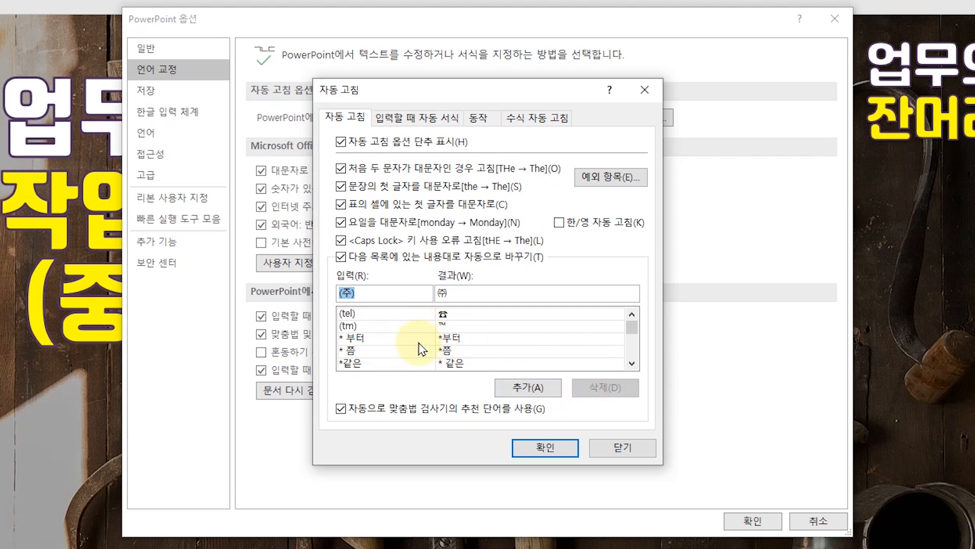
# Step: Look over the autoformat-as-you-type settings and add the AutoCorrect entry replacing (주) with ㈜ back to the list
pyautogui.click(439, 124)
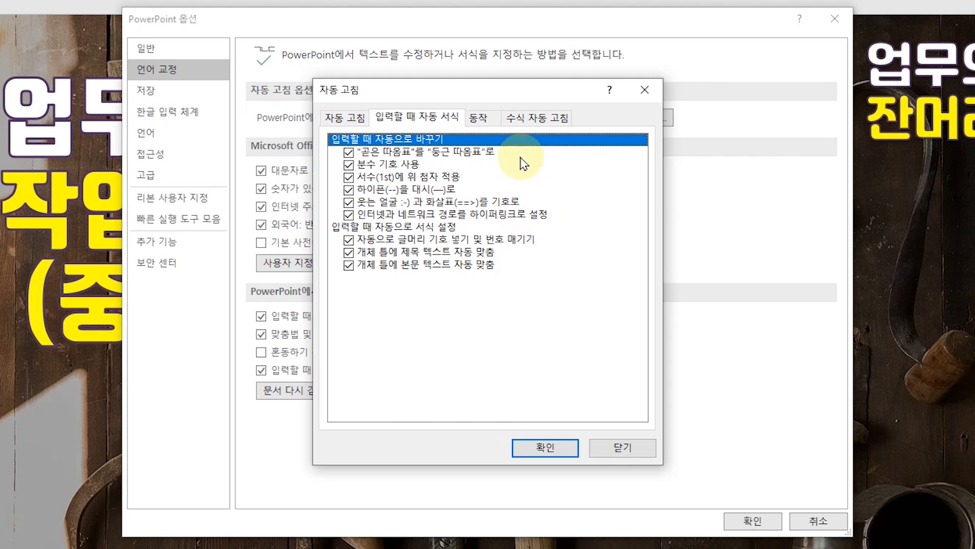
pyautogui.click(355, 122)
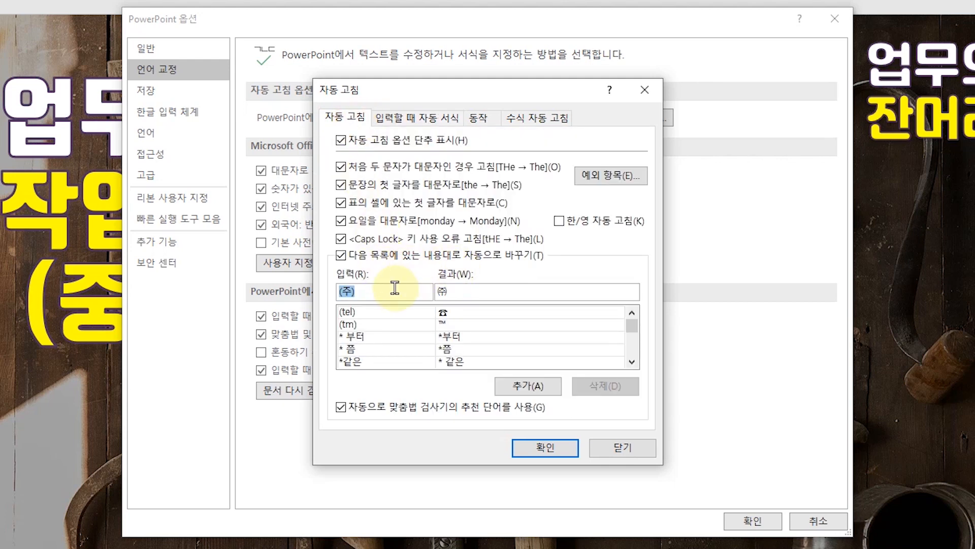
pyautogui.click(528, 386)
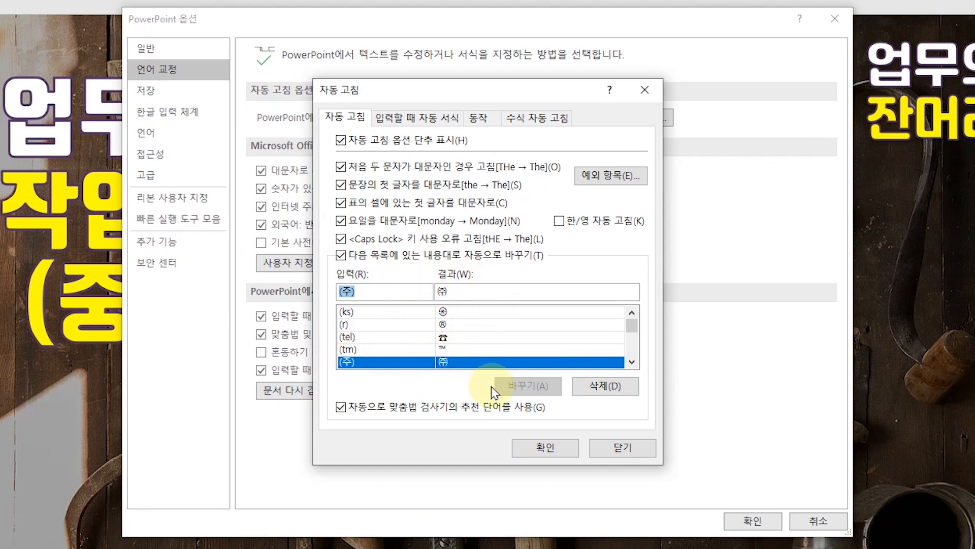
# Step: Examine the math AutoCorrect replacement list, including the entries ₩angle, ₩bigoplus and ₩boxplus, and close AutoCorrect without edits
pyautogui.click(548, 119)
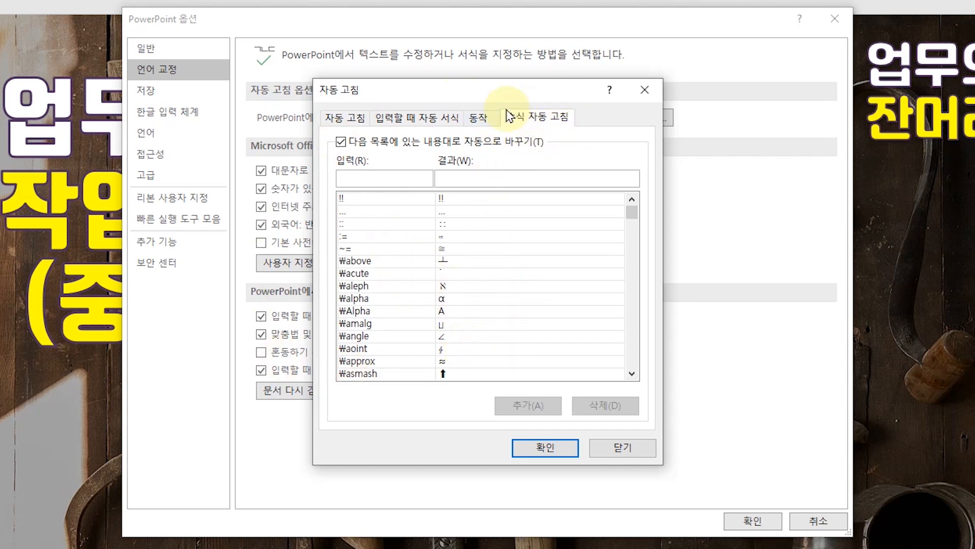
pyautogui.click(370, 335)
pyautogui.scroll(-7, 399, 295)
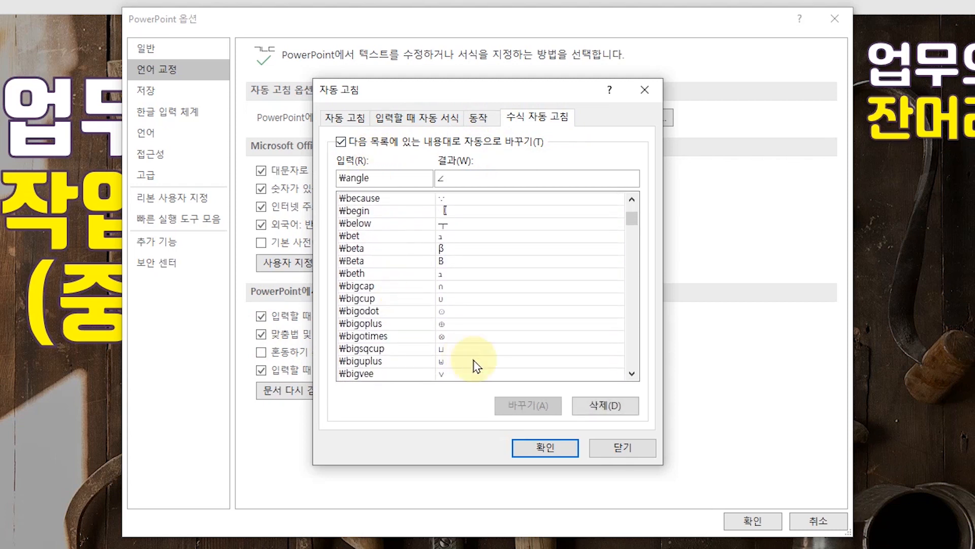
pyautogui.click(488, 324)
pyautogui.scroll(-2, 489, 327)
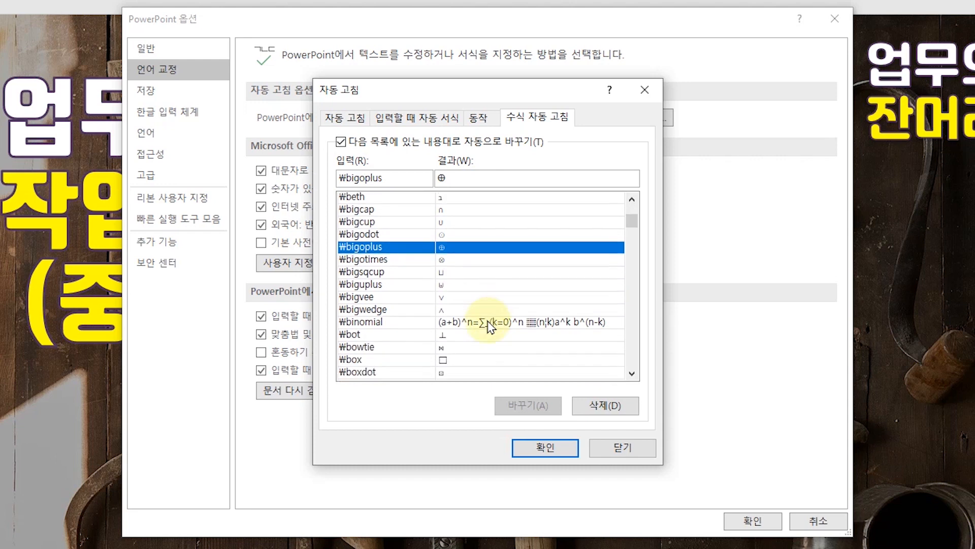
pyautogui.scroll(-2, 488, 327)
pyautogui.scroll(-2, 489, 327)
pyautogui.click(475, 324)
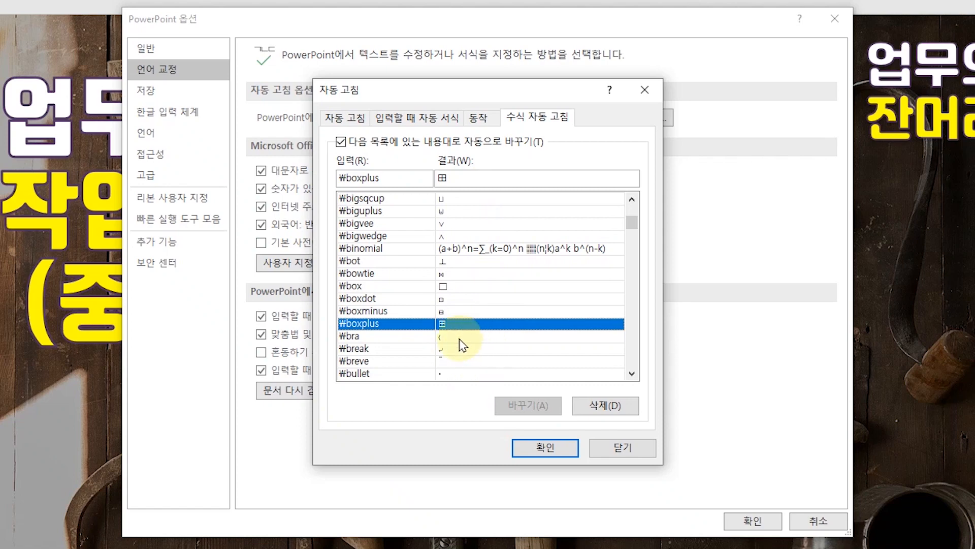
pyautogui.click(641, 456)
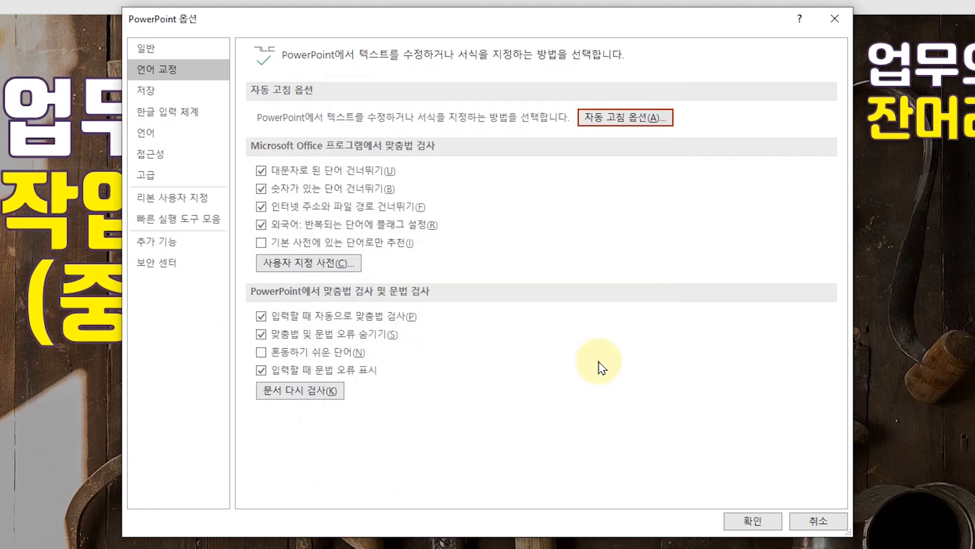
# Step: Examine the presentation save options, especially the AutoRecover file location and the default local file location
pyautogui.click(140, 92)
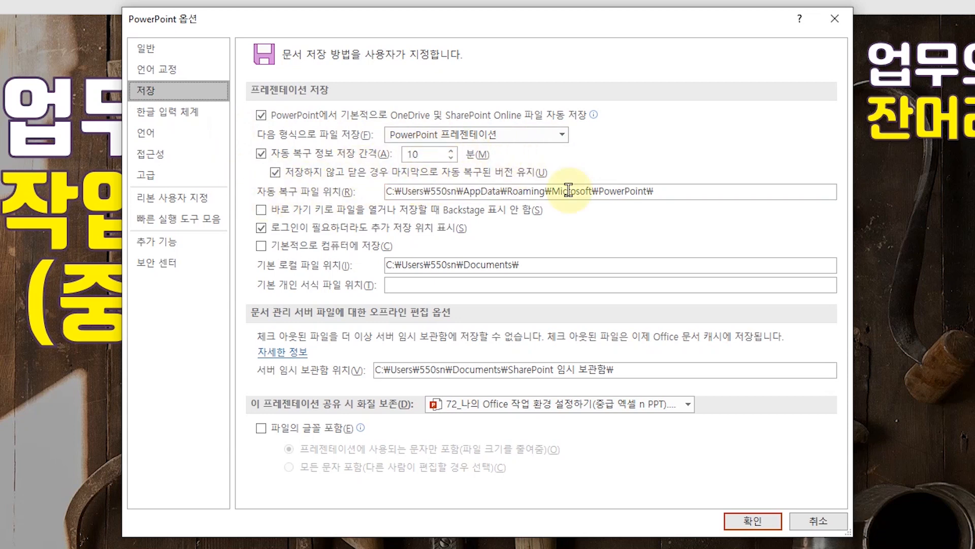
pyautogui.click(668, 192)
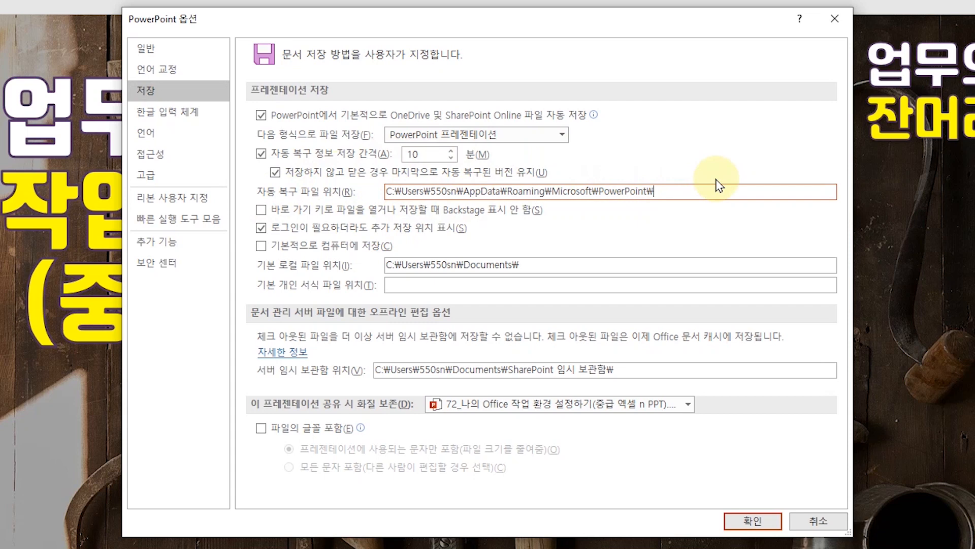
pyautogui.moveTo(673, 190); pyautogui.dragTo(379, 190)
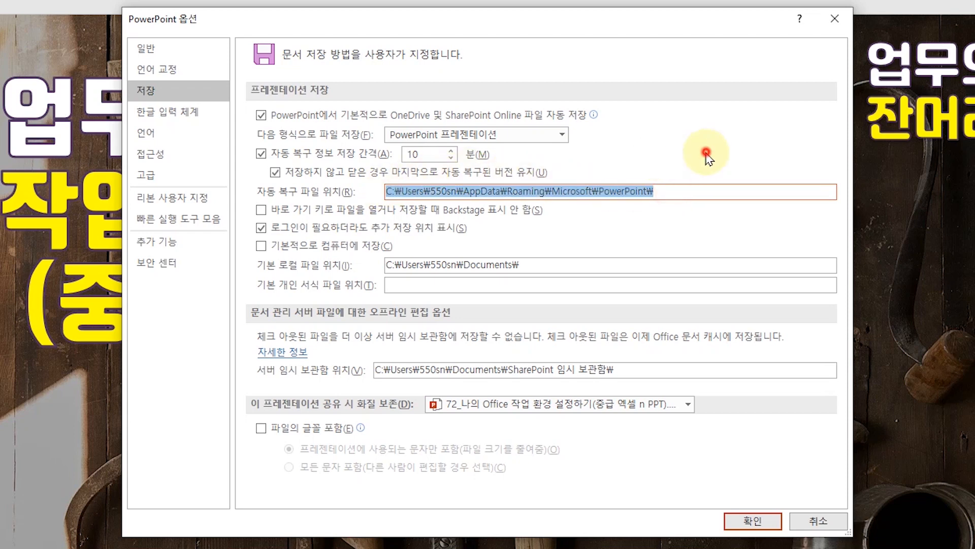
pyautogui.click(666, 190)
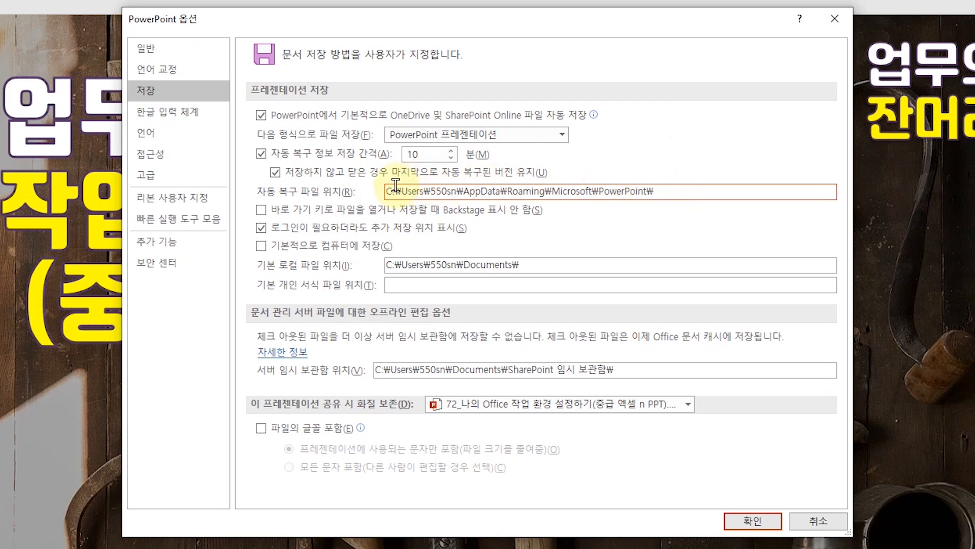
pyautogui.click(606, 270)
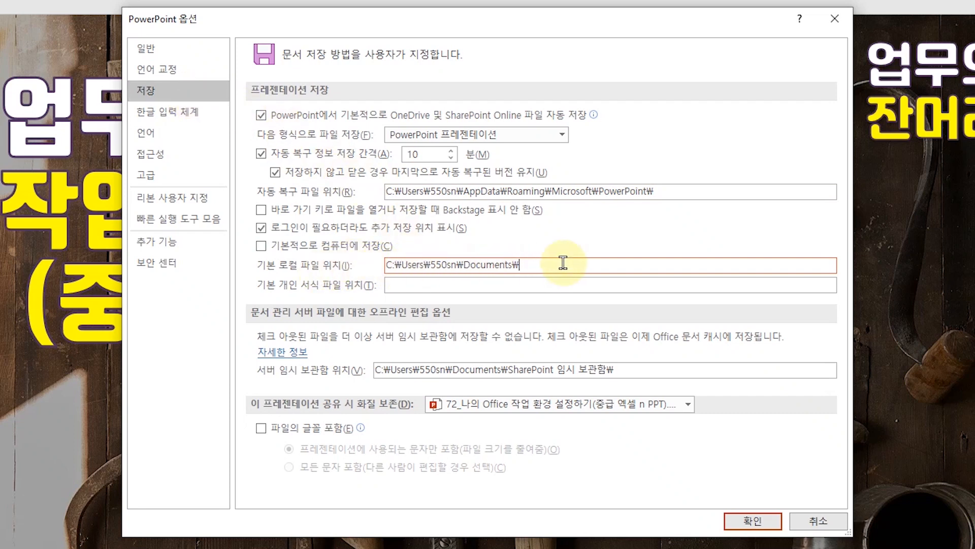
pyautogui.moveTo(548, 263); pyautogui.dragTo(370, 264)
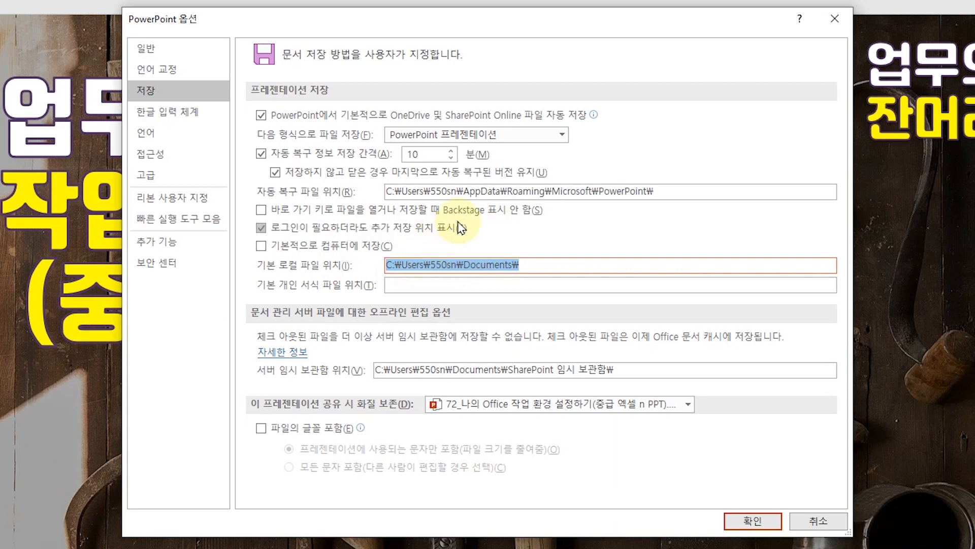
# Step: Try moving the title word 설정하기 to directly after 업무효율 in the first line, and undo the move
pyautogui.click(163, 175)
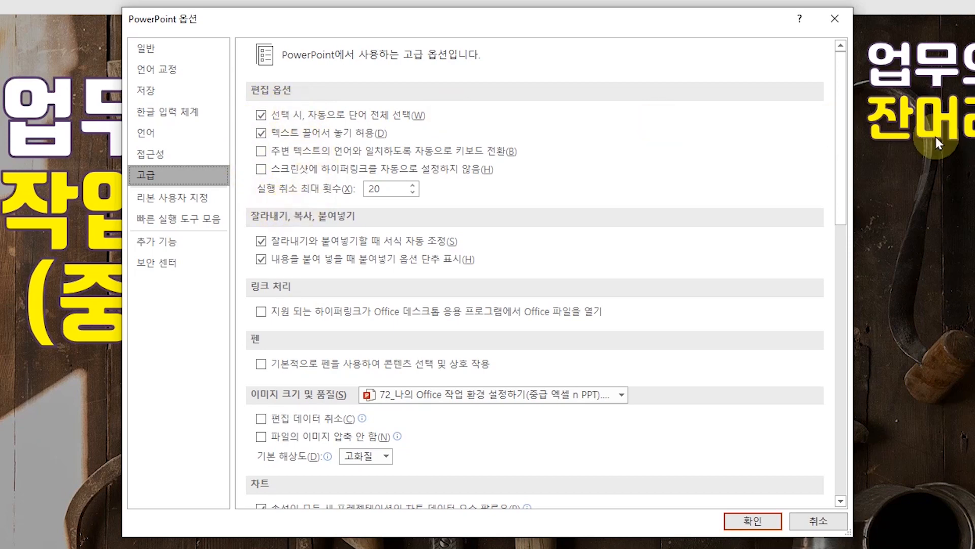
pyautogui.press('Escape')
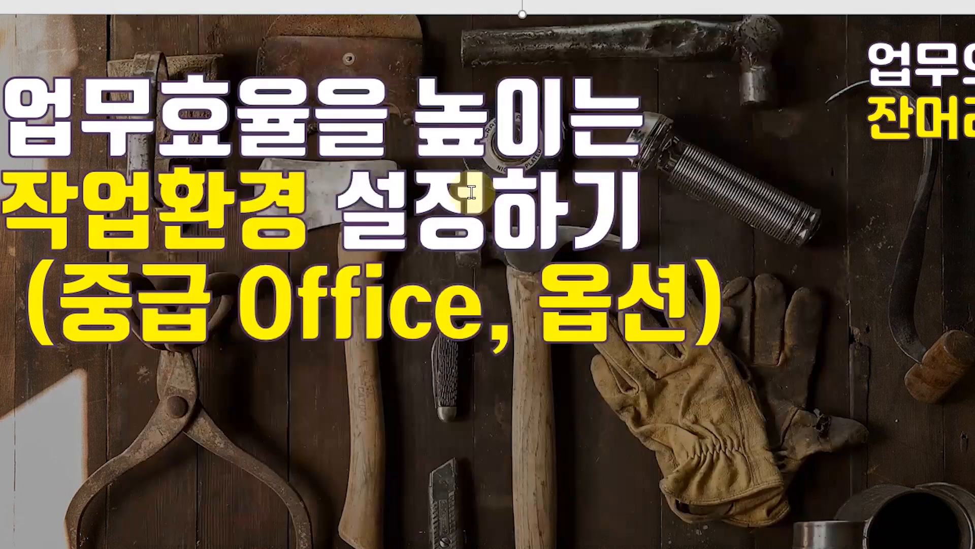
pyautogui.doubleClick(430, 190)
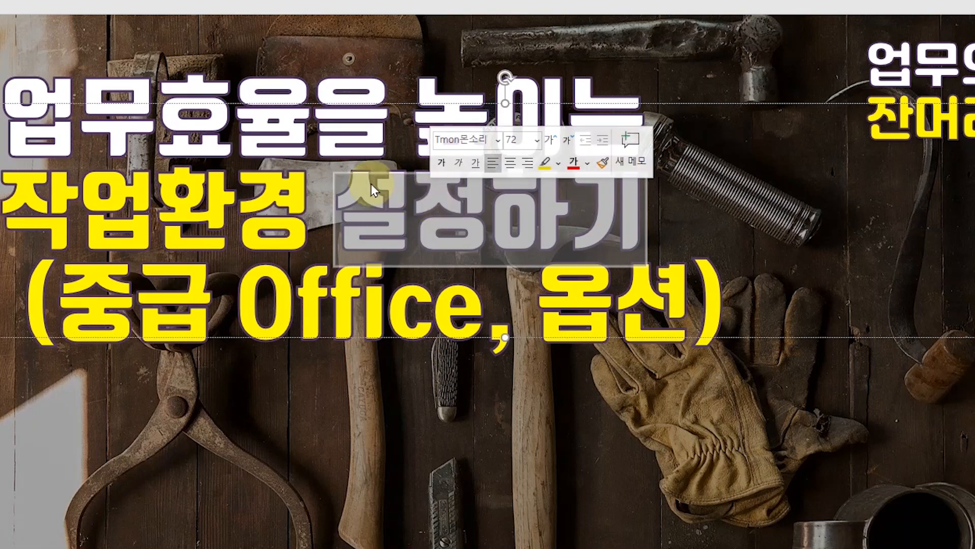
pyautogui.moveTo(462, 219); pyautogui.dragTo(313, 118)
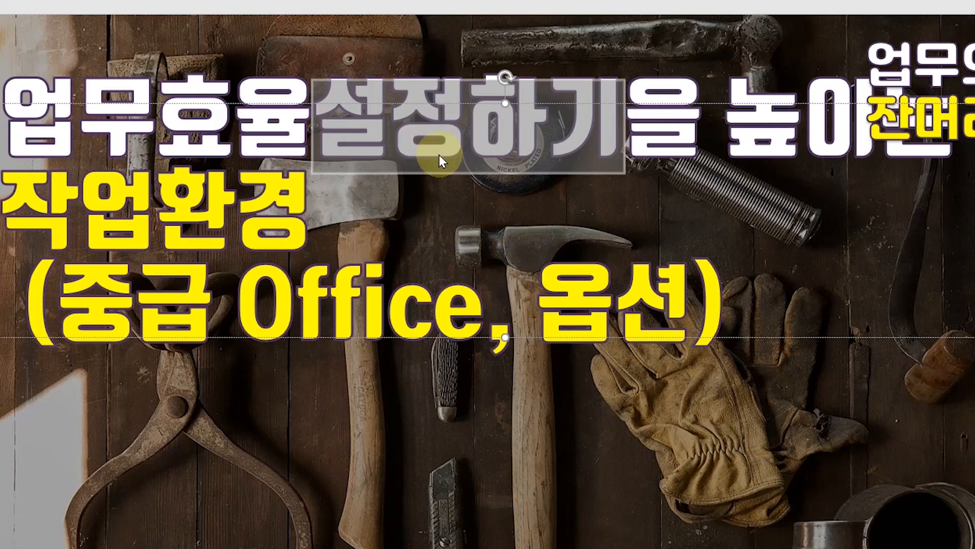
pyautogui.hotkey('ctrl', 'z')
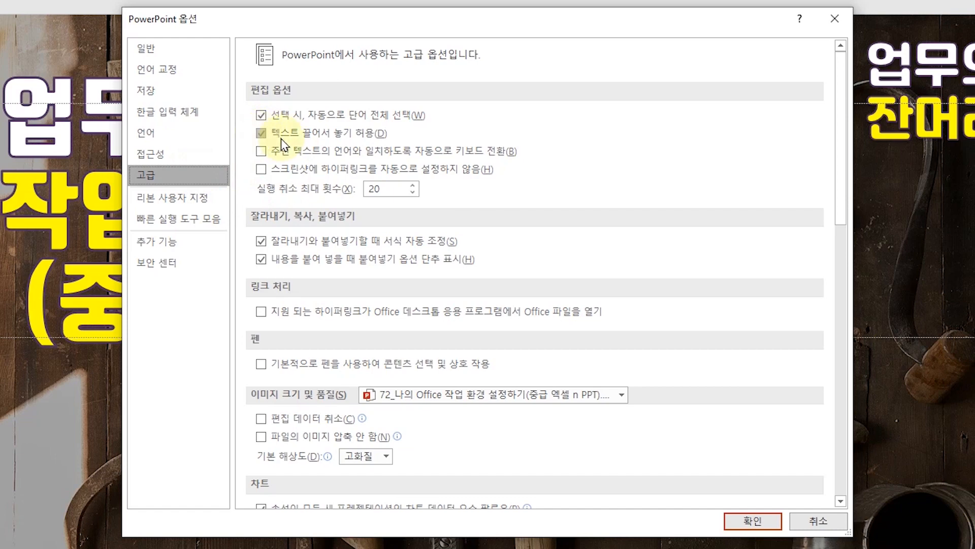
# Step: Turn off 텍스트 끌어서 놓기 허용 in the advanced editing options and apply the change
pyautogui.click(261, 134)
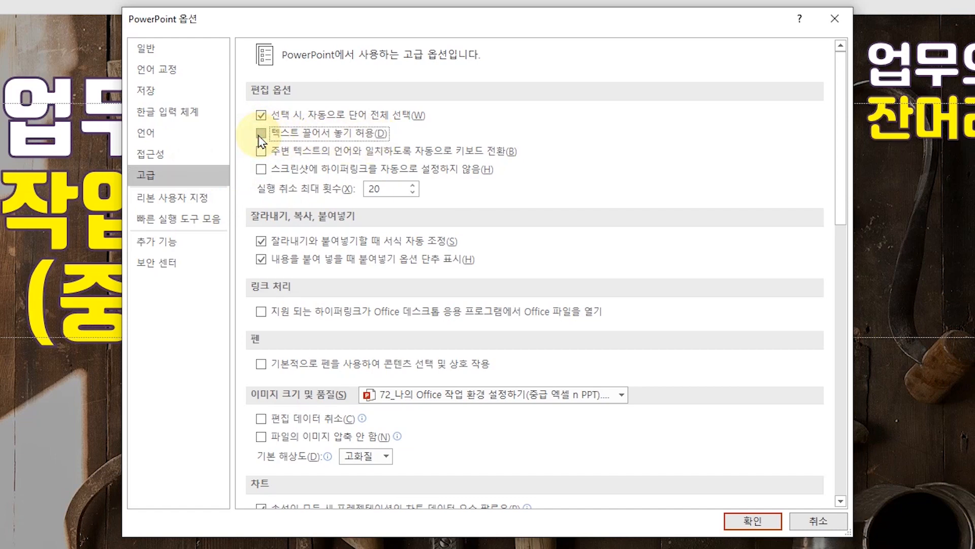
pyautogui.click(752, 520)
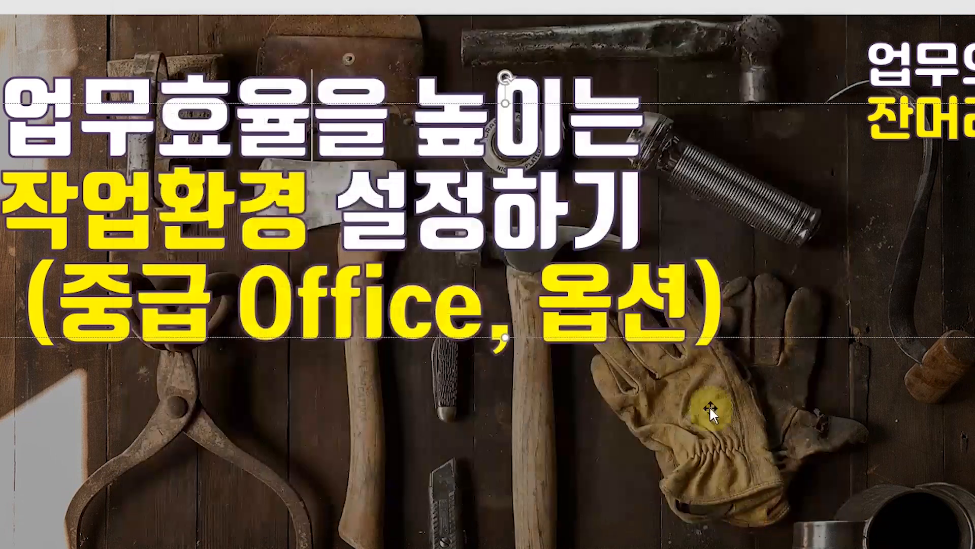
# Step: Test whether the title word 설정하기 can still be moved with the pointer up into the first line
pyautogui.doubleClick(432, 228)
pyautogui.moveTo(453, 202); pyautogui.dragTo(322, 142)
pyautogui.click(365, 171)
pyautogui.moveTo(423, 212); pyautogui.dragTo(316, 137)
pyautogui.moveTo(496, 227); pyautogui.dragTo(498, 204)
pyautogui.click(498, 208)
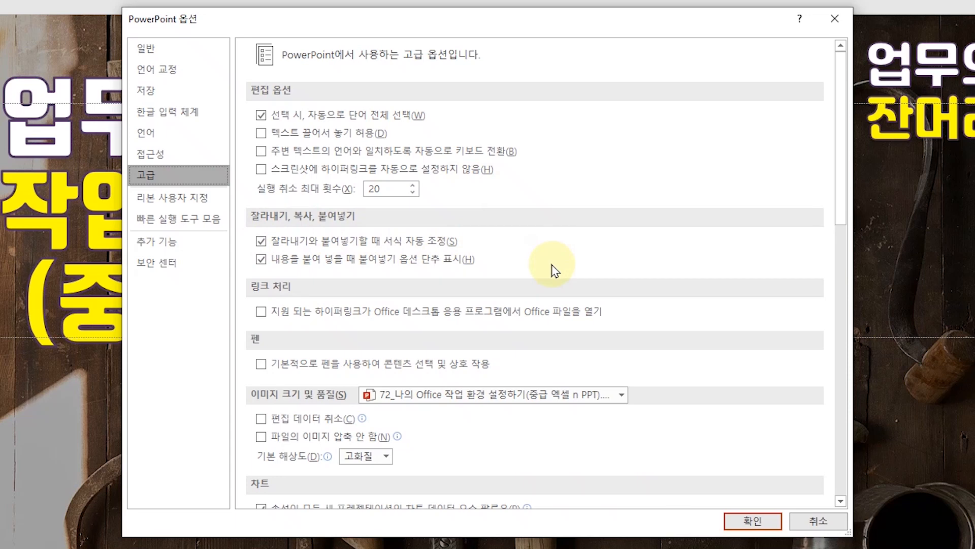
# Step: Examine the remaining advanced options, from cut, copy and paste through image quality and chart settings
pyautogui.click(261, 259)
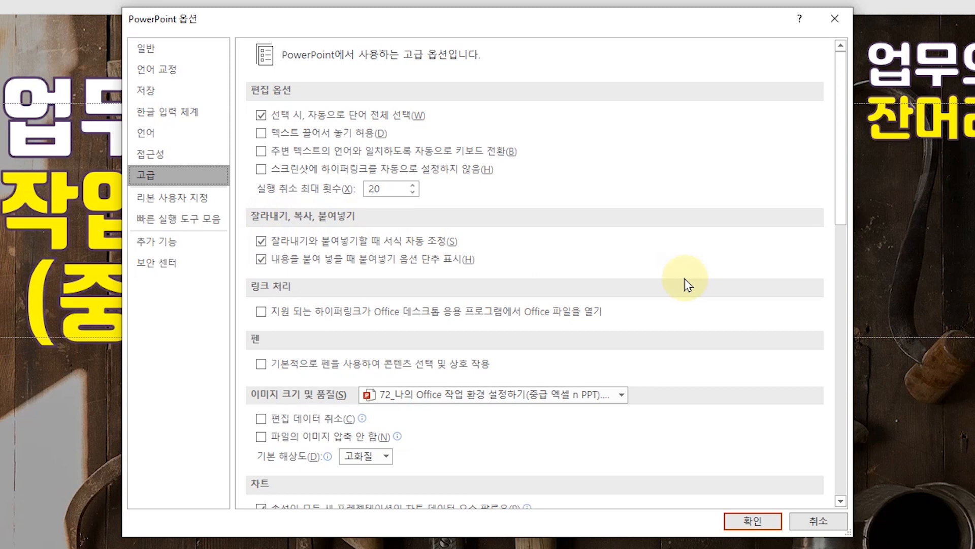
pyautogui.scroll(-5, 701, 264)
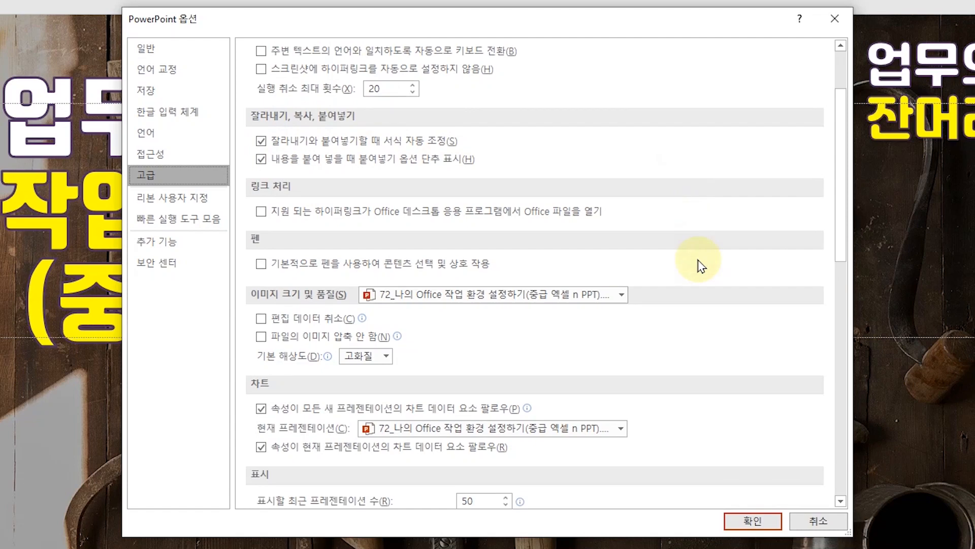
pyautogui.scroll(-7, 701, 265)
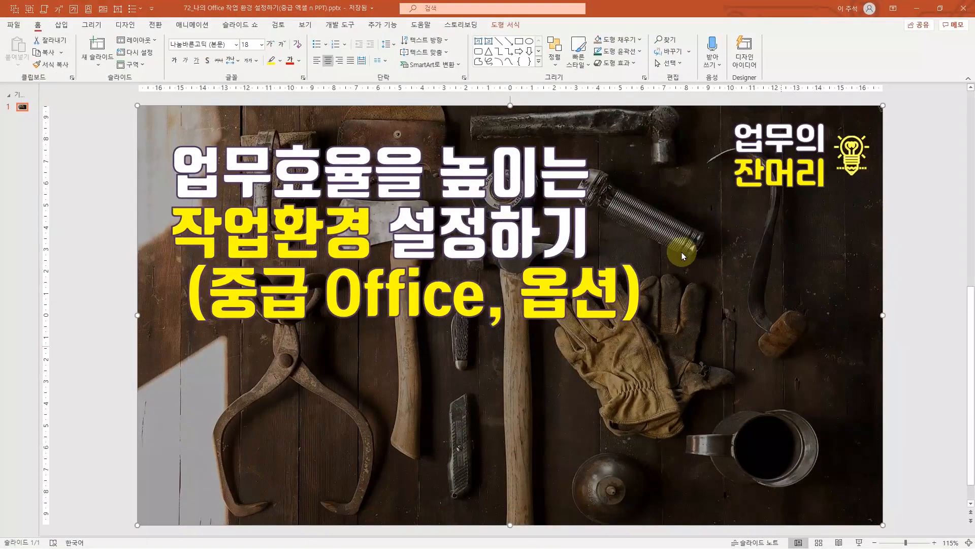
# Step: Run the slide show, inspect its context menu including 자막 설정, and advance past the end screen back to editing
pyautogui.press('F5')
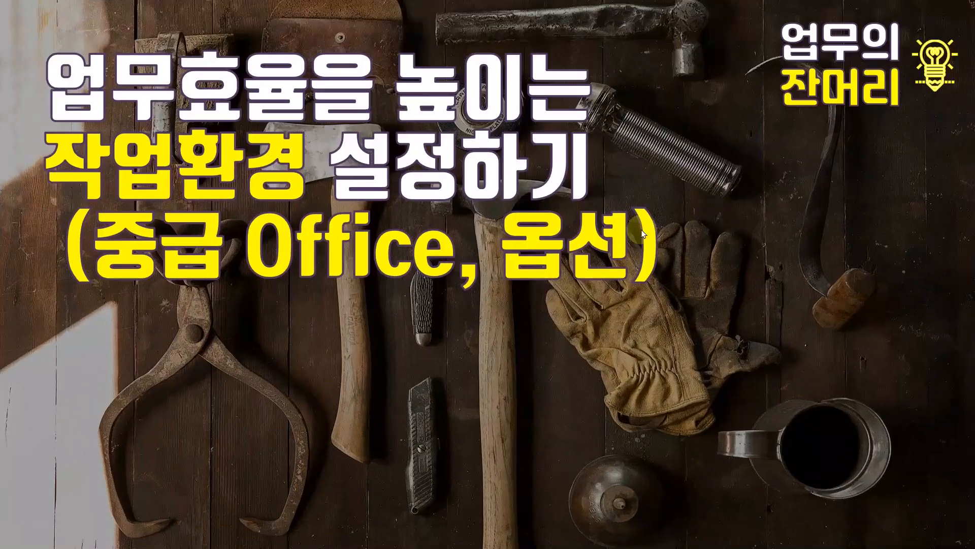
pyautogui.rightClick(449, 367)
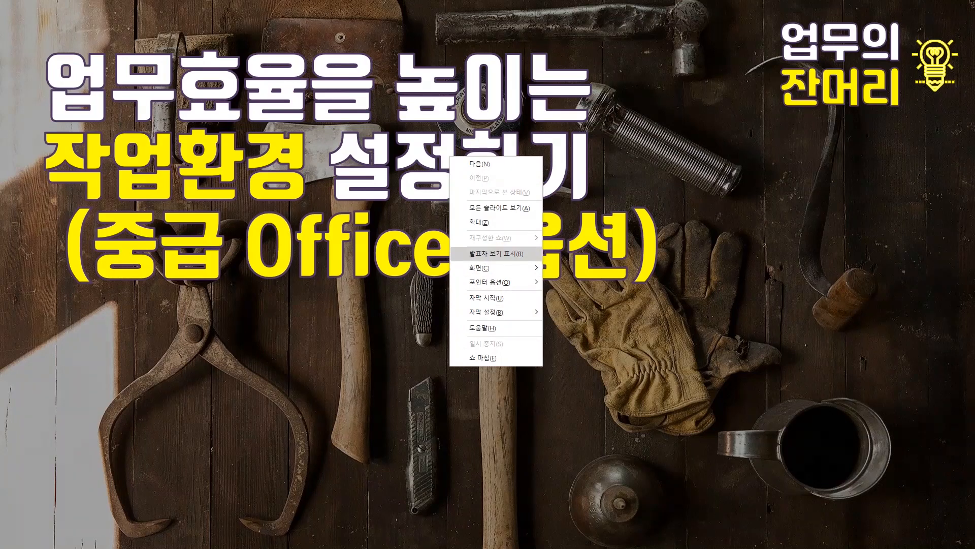
pyautogui.moveTo(485, 312)
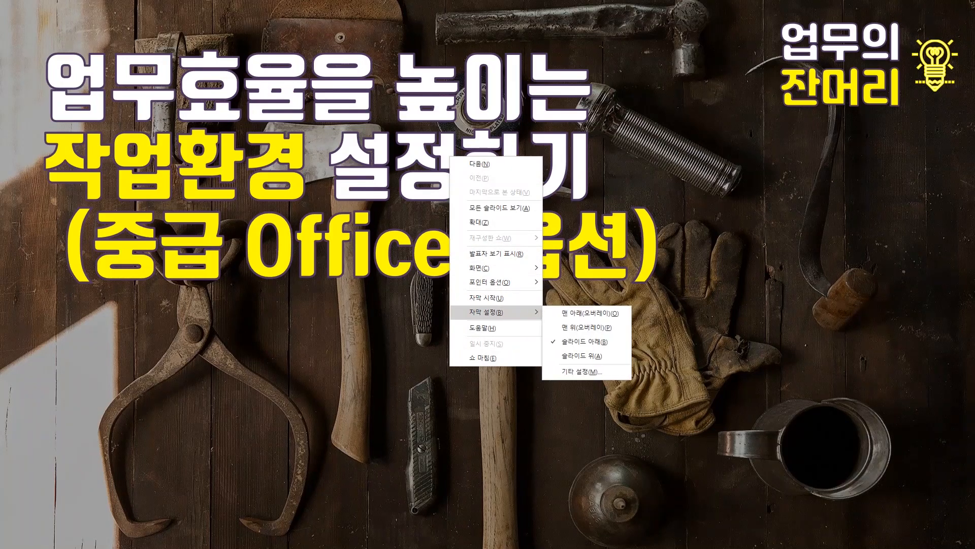
pyautogui.press('Escape')
pyautogui.press('Escape')
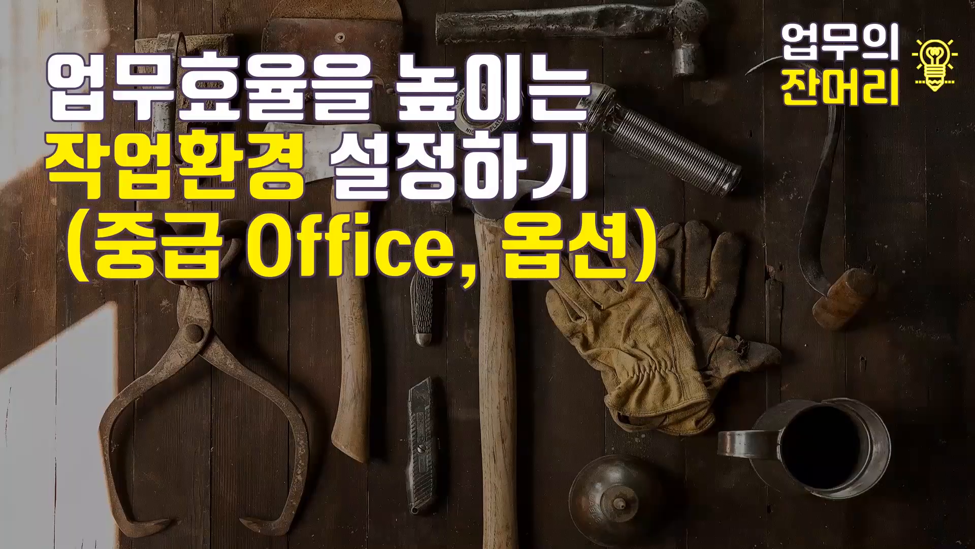
pyautogui.click(693, 212)
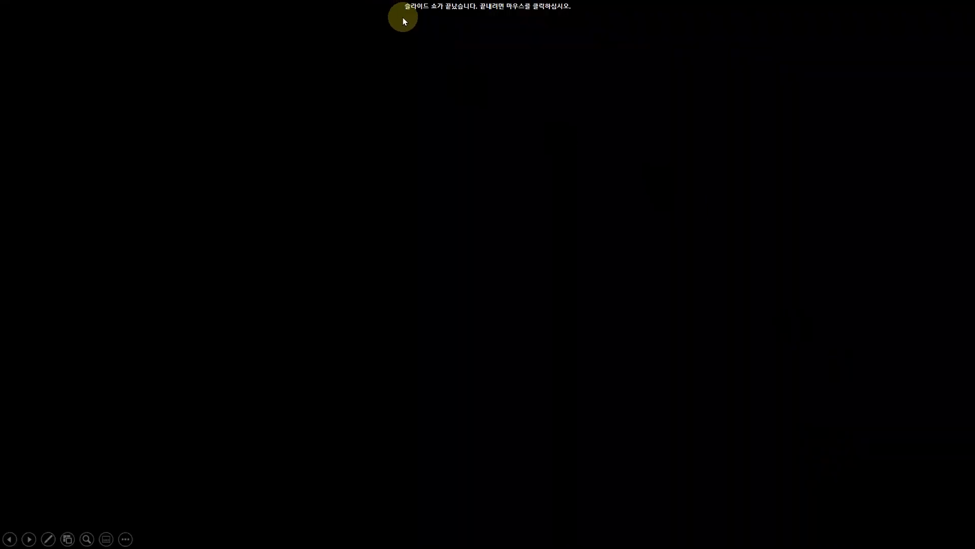
pyautogui.click(596, 249)
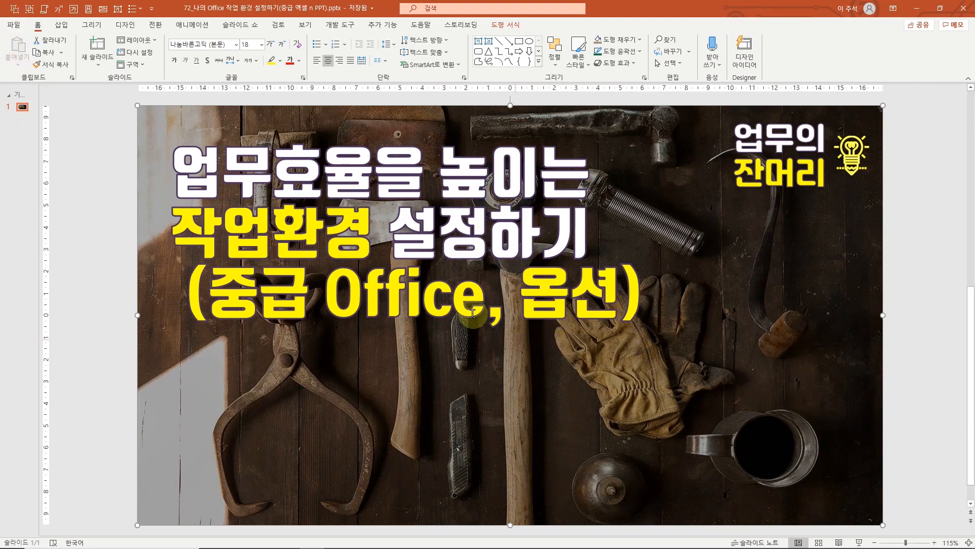
# Step: Turn off 마우스 오른쪽 단추를 클릭하면 메뉴 표시 and 종료 화면 표시 in the advanced slide show options, and test the slide show
pyautogui.click(11, 25)
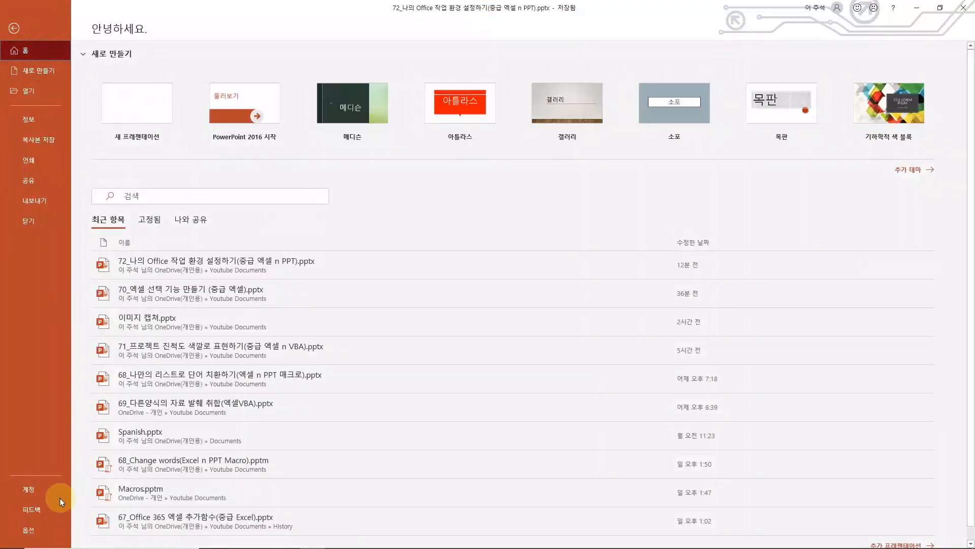
pyautogui.click(47, 531)
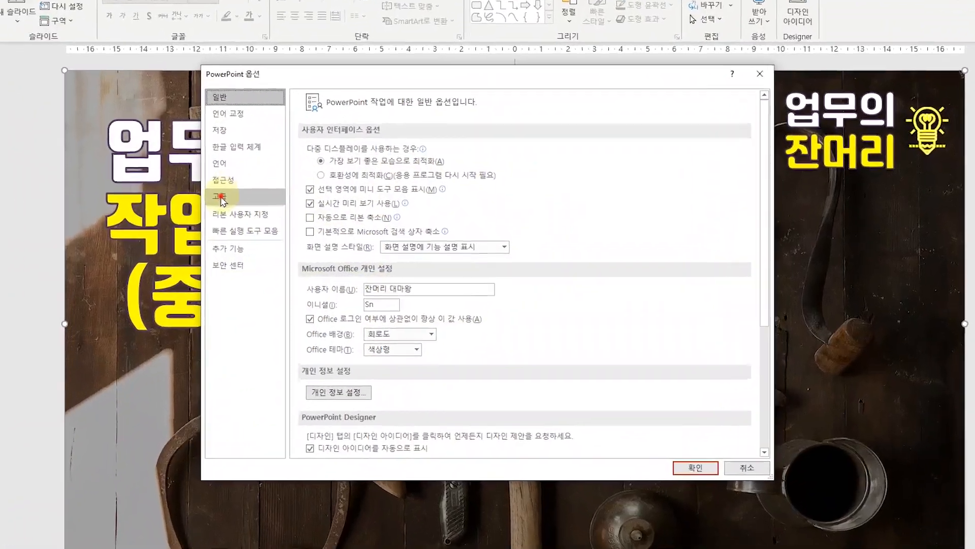
pyautogui.click(221, 201)
pyautogui.scroll(-10, 457, 229)
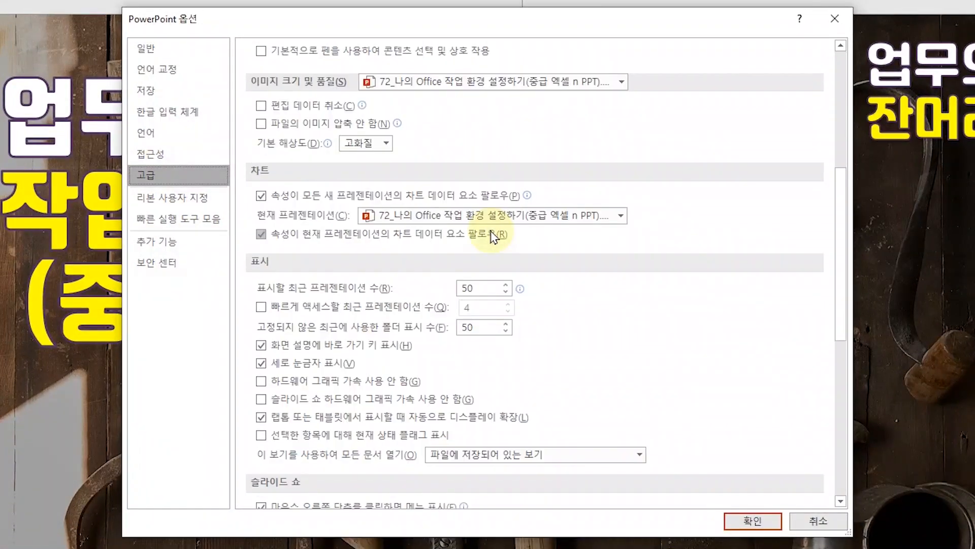
pyautogui.scroll(-3, 491, 237)
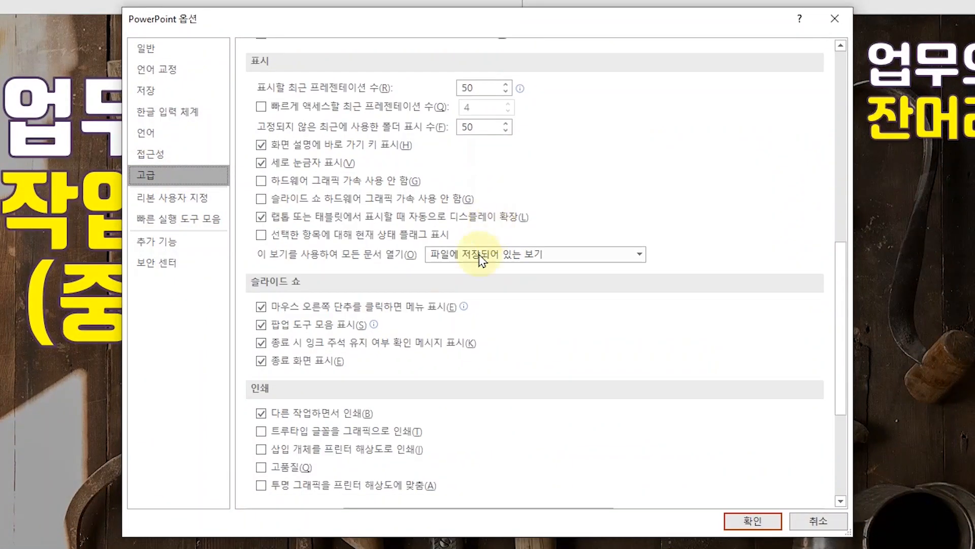
pyautogui.click(260, 307)
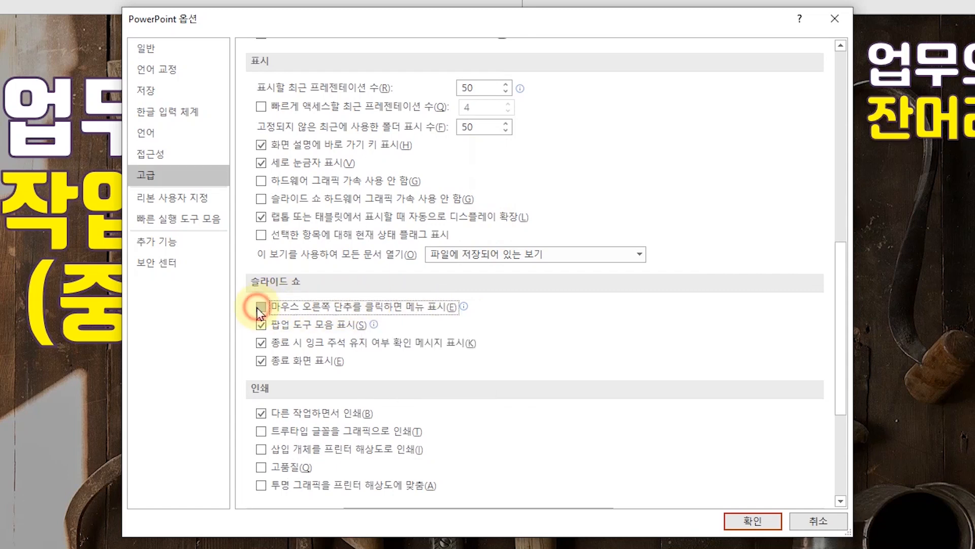
pyautogui.click(259, 362)
pyautogui.click(752, 519)
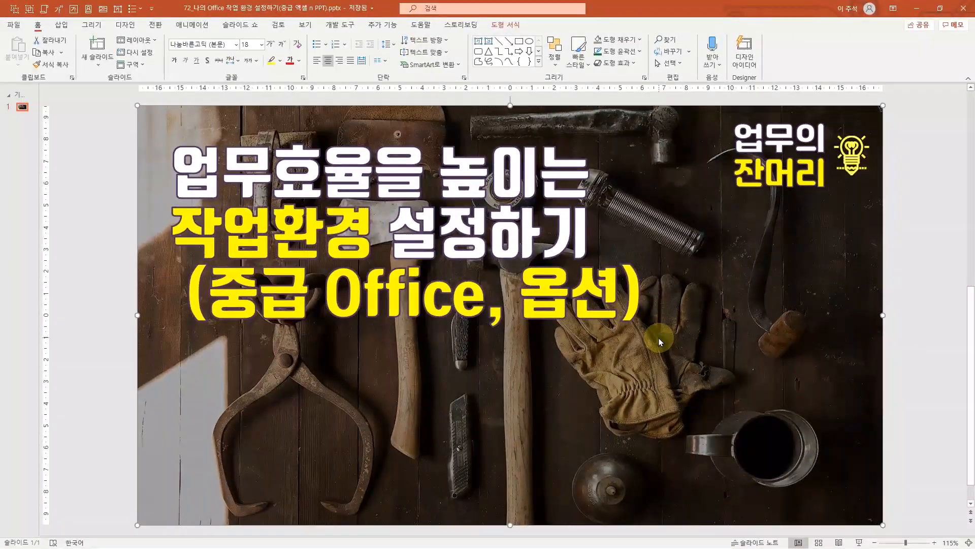
pyautogui.press('F5')
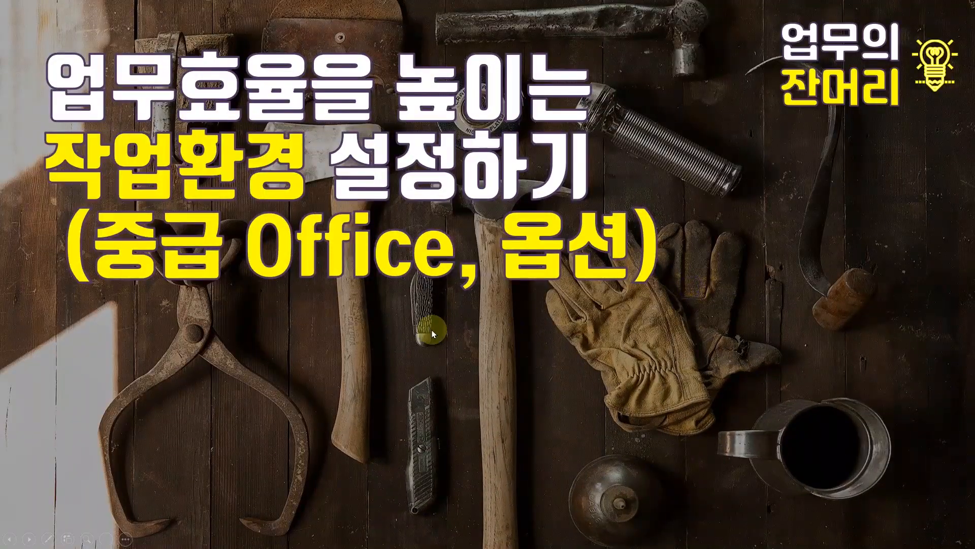
pyautogui.click(443, 302)
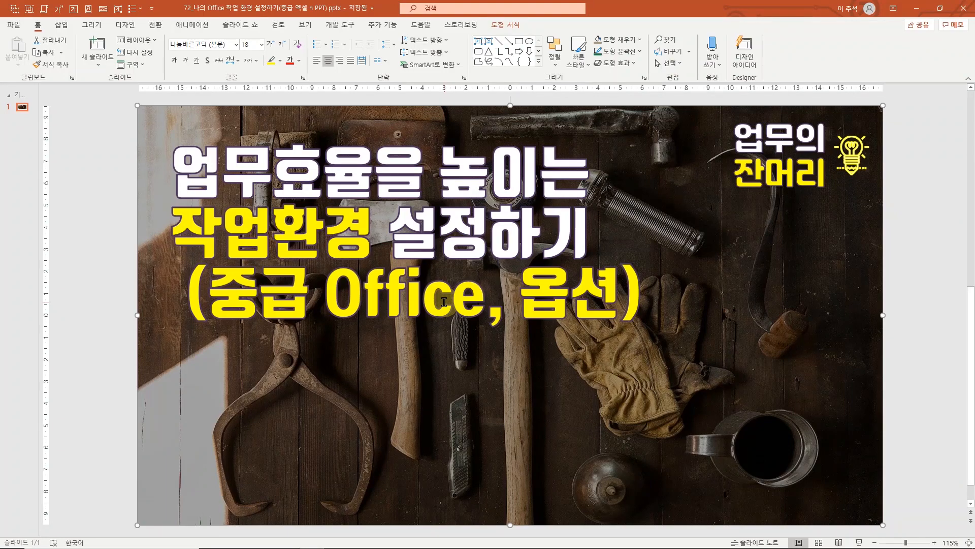
# Step: Turn 마우스 오른쪽 단추를 클릭하면 메뉴 표시 and 종료 화면 표시 back on in the advanced slide show options and deselect the slide object
pyautogui.click(16, 28)
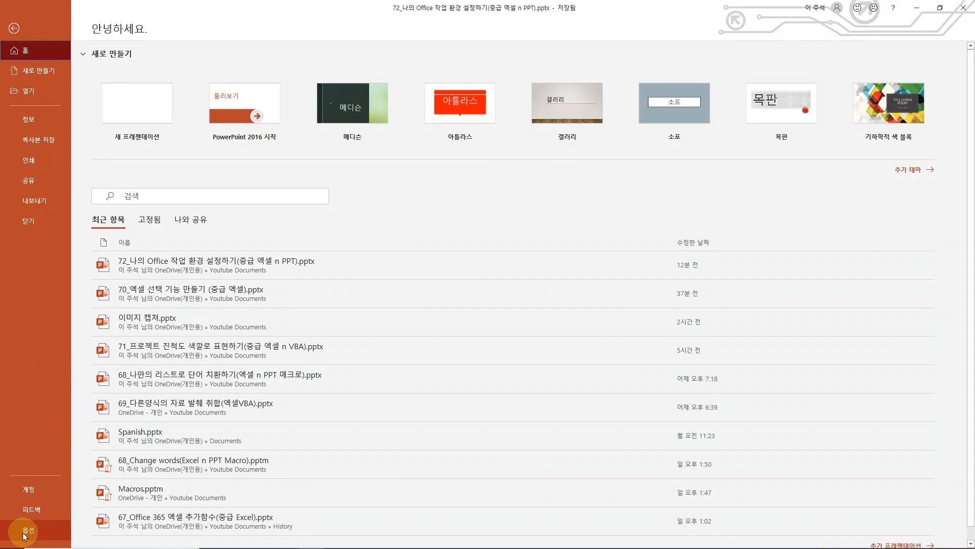
pyautogui.click(22, 530)
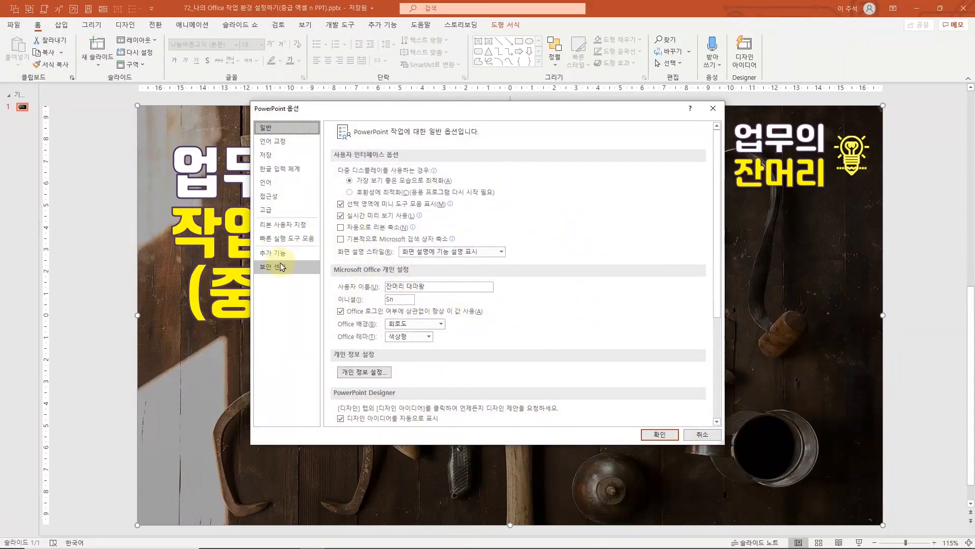
pyautogui.click(266, 209)
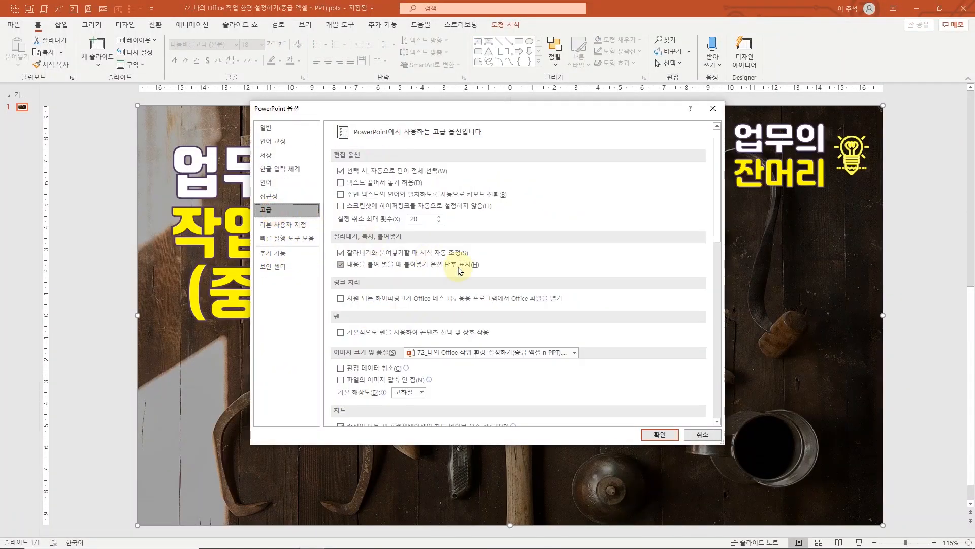
pyautogui.scroll(-8, 459, 270)
pyautogui.scroll(-5, 460, 271)
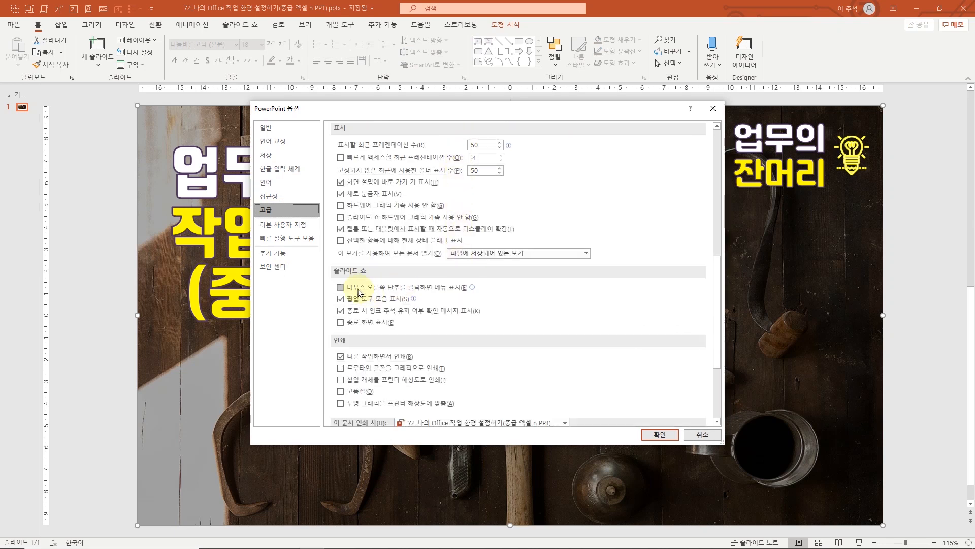
pyautogui.click(357, 288)
pyautogui.click(340, 322)
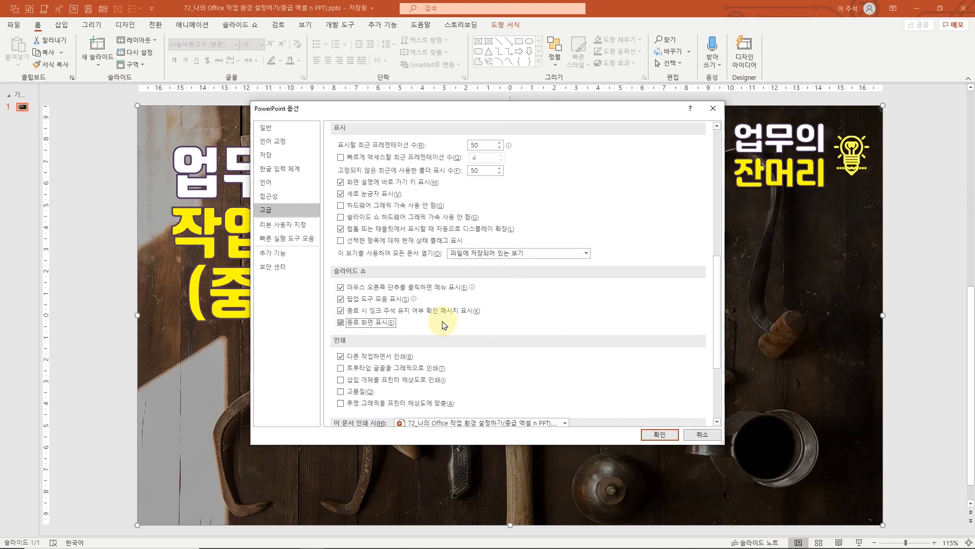
pyautogui.click(666, 435)
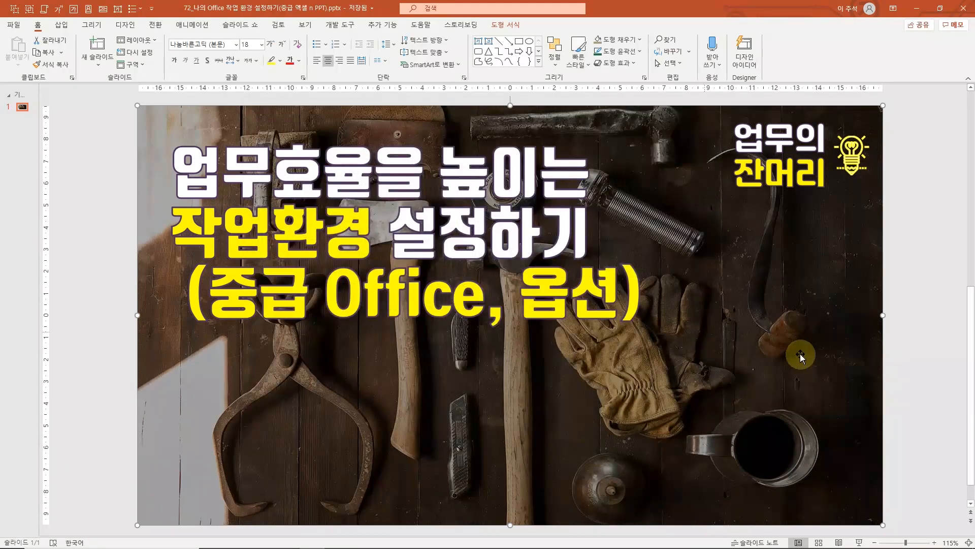
pyautogui.click(912, 289)
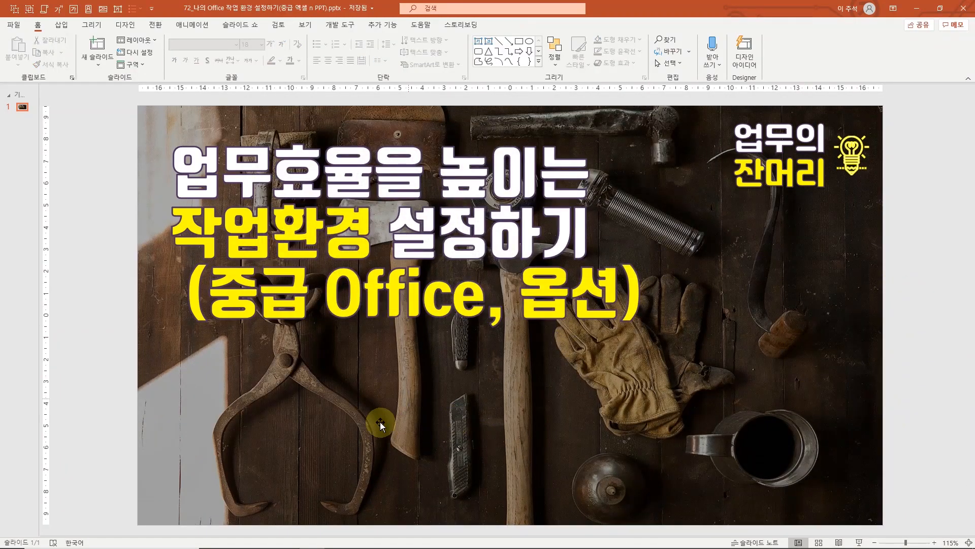
# Step: Switch to the blank Excel workbook and set the cell movement direction after Enter to 오른쪽 in the advanced options
pyautogui.hotkey('alt', 'Tab')
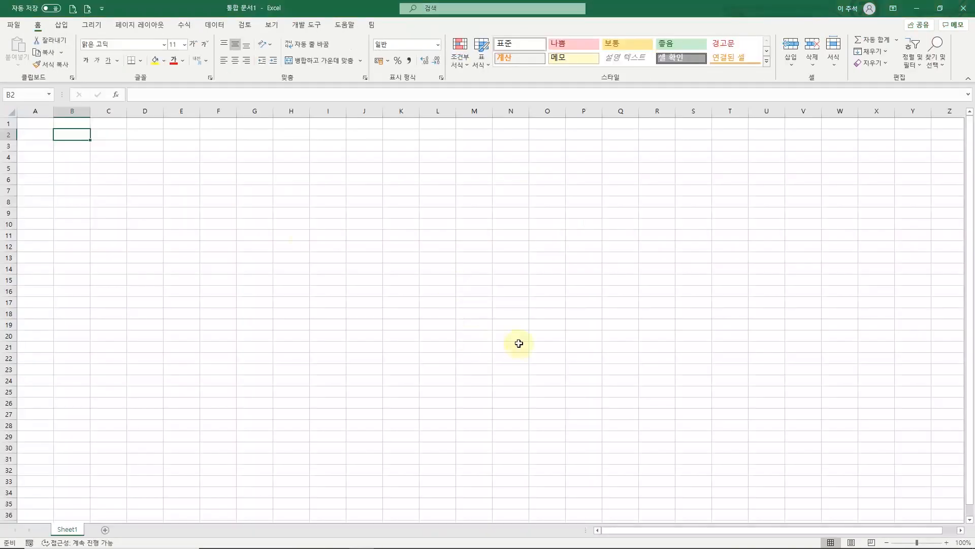
pyautogui.click(22, 25)
pyautogui.click(20, 530)
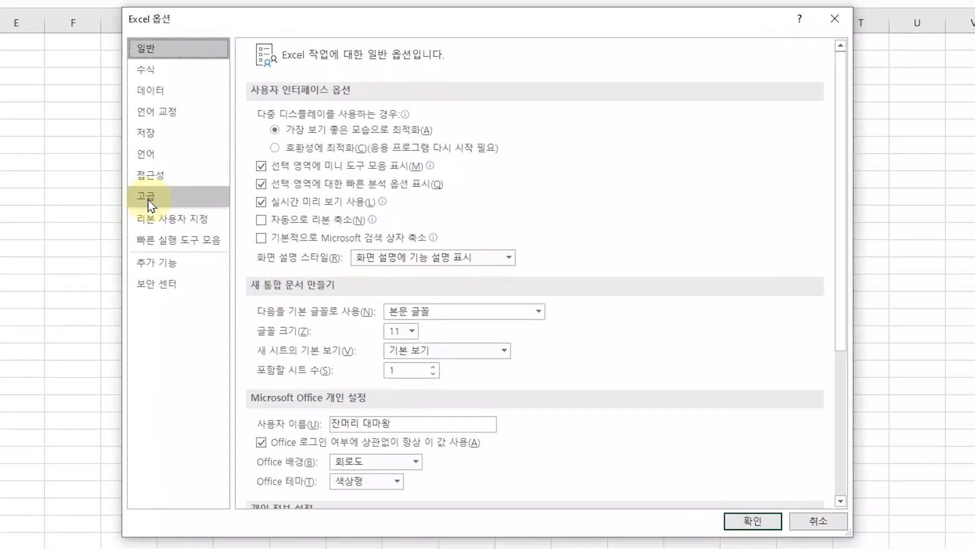
pyautogui.click(151, 204)
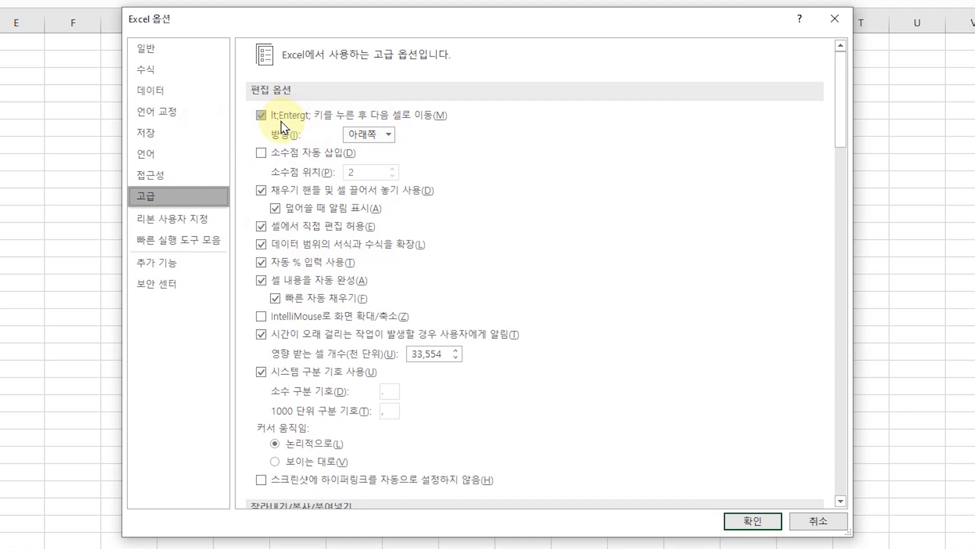
pyautogui.click(388, 135)
pyautogui.click(378, 165)
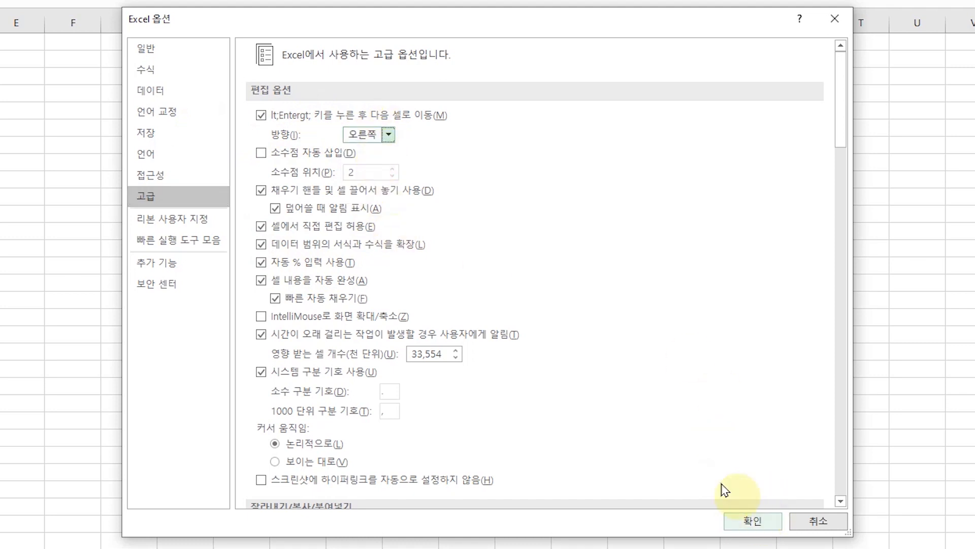
pyautogui.click(767, 520)
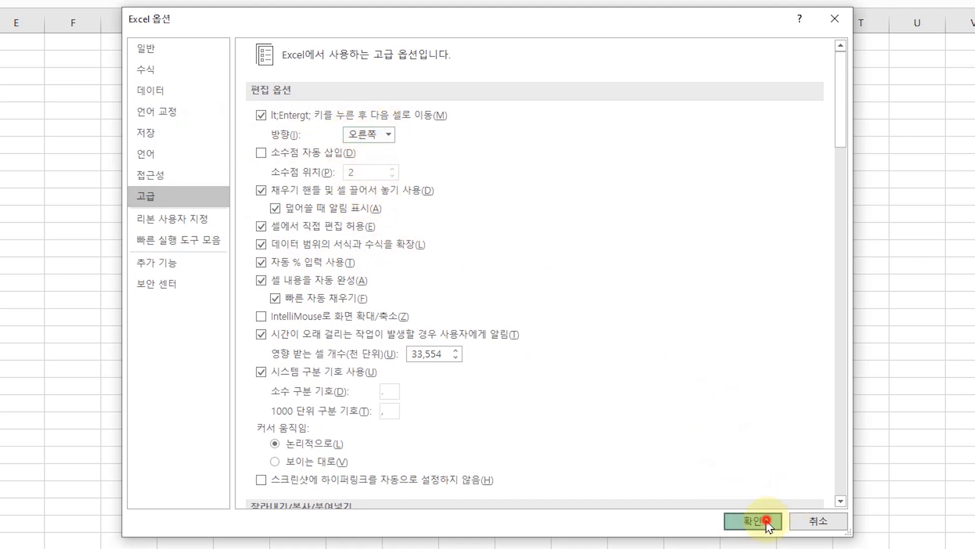
# Step: Enter 1, 2 and 3 across cells B2 to D2 to test the Enter direction
pyautogui.write('12')
pyautogui.press('Return')
pyautogui.click(94, 59)
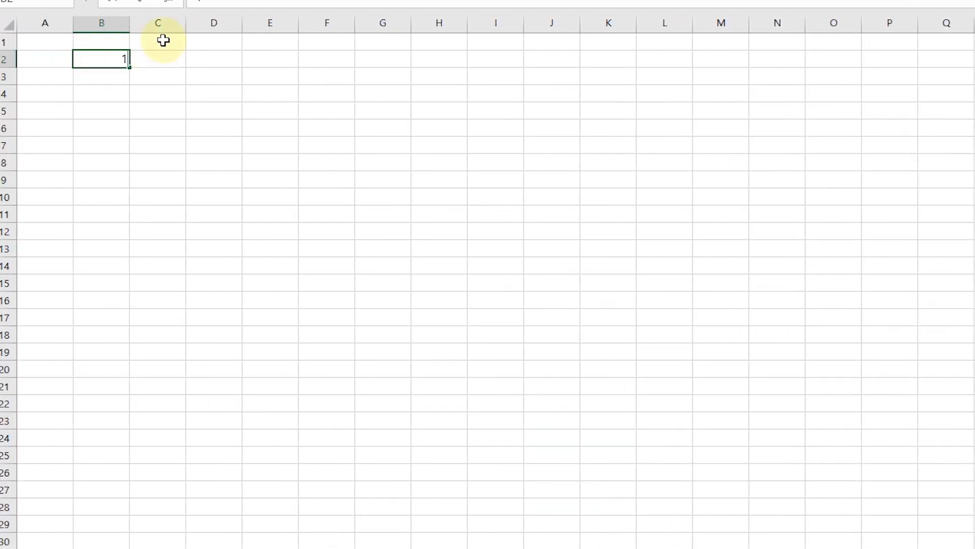
pyautogui.press('Return')
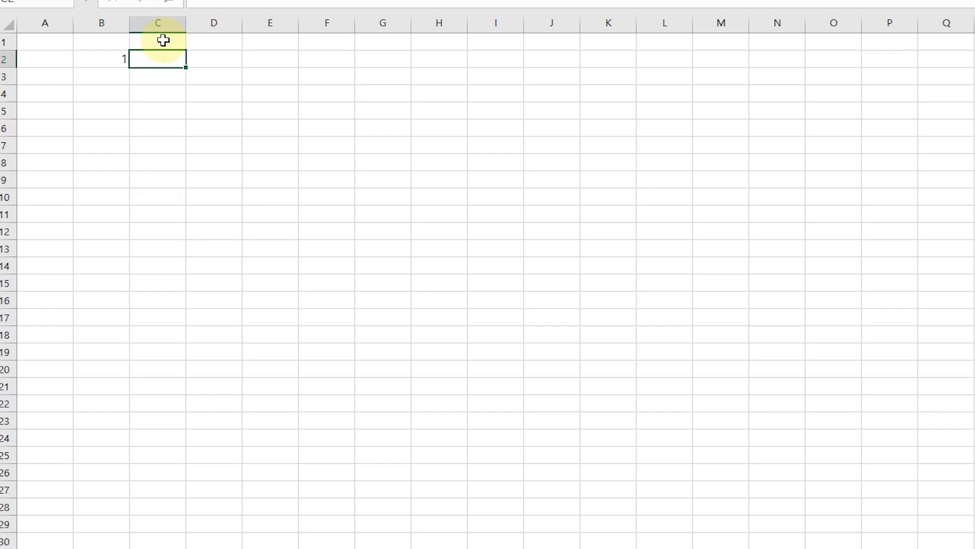
pyautogui.write('2')
pyautogui.press('Return')
pyautogui.write('3')
pyautogui.press('Return')
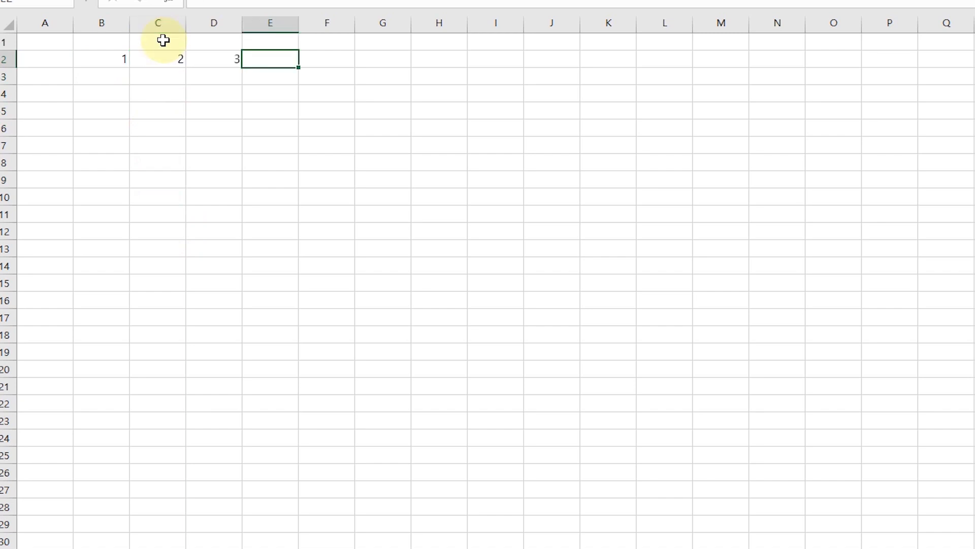
# Step: Enter 5, 5 and 6 down cells B3 to B5 and return to cell B2
pyautogui.press('Return')
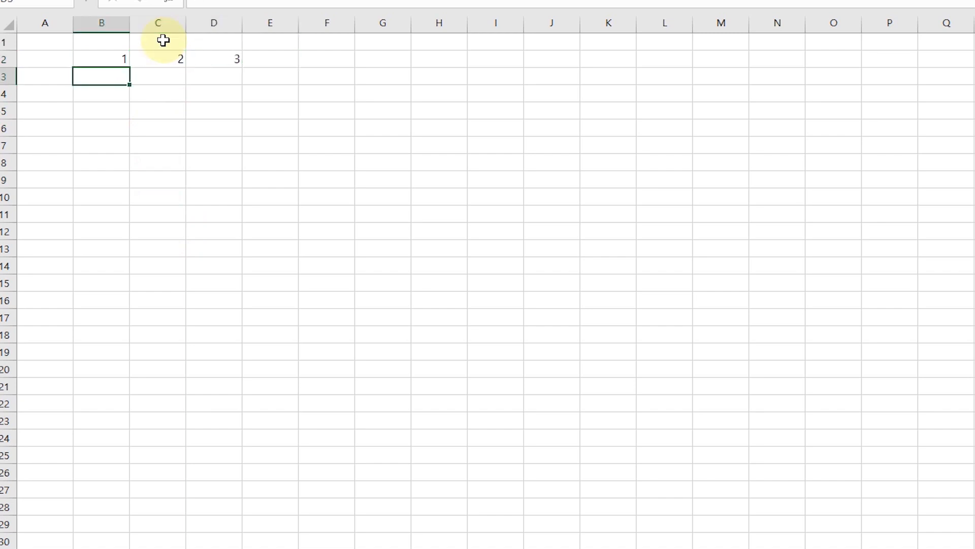
pyautogui.write('5')
pyautogui.press('Return')
pyautogui.write('5')
pyautogui.press('Return')
pyautogui.write('6')
pyautogui.press('Return')
pyautogui.press('Up')
pyautogui.press('Up')
pyautogui.press('Up')
pyautogui.press('Up')
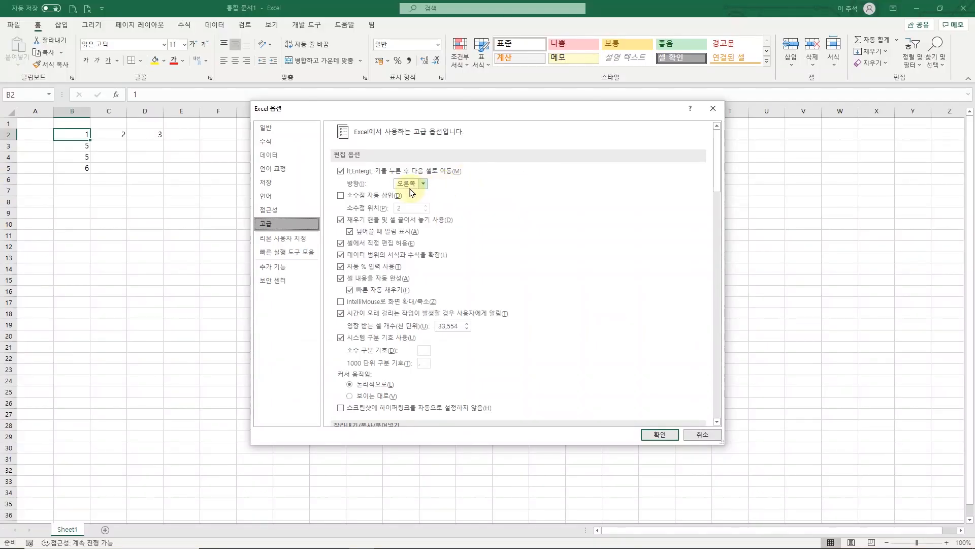
# Step: Set the cell movement direction after Enter back to 아래쪽 in the advanced options and apply it
pyautogui.click(411, 183)
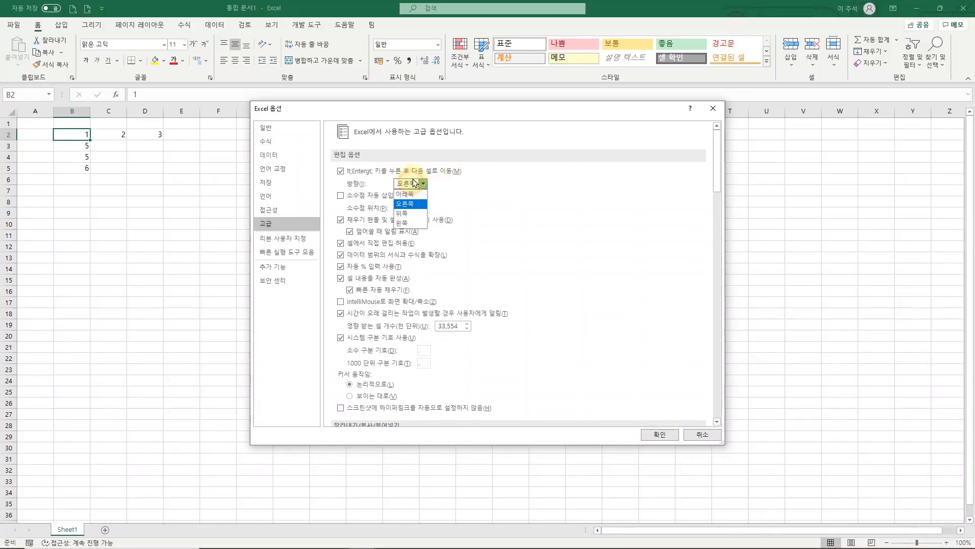
pyautogui.click(412, 195)
pyautogui.click(655, 433)
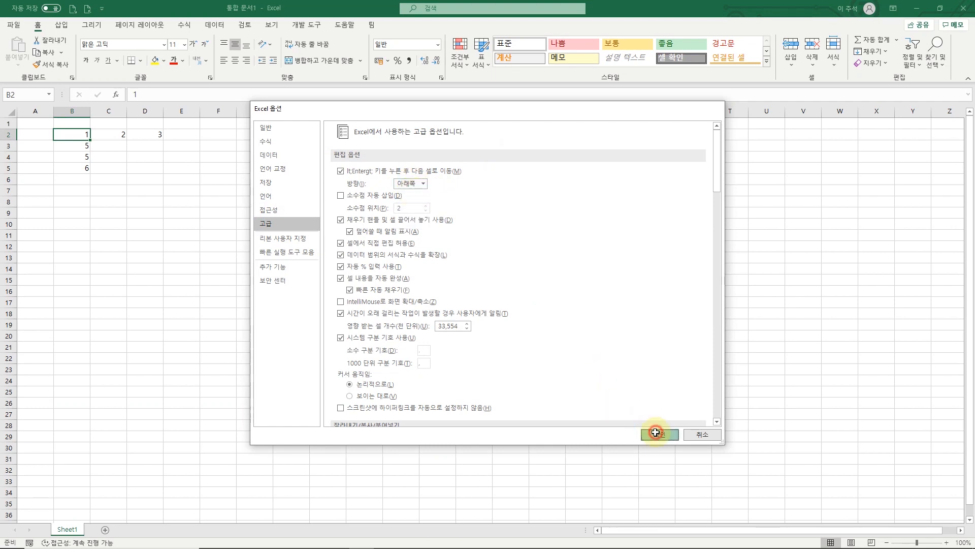
# Step: Test the Enter direction by moving from B2 to B3, across to D3 and on to B4, ending on cell B3
pyautogui.press('Return')
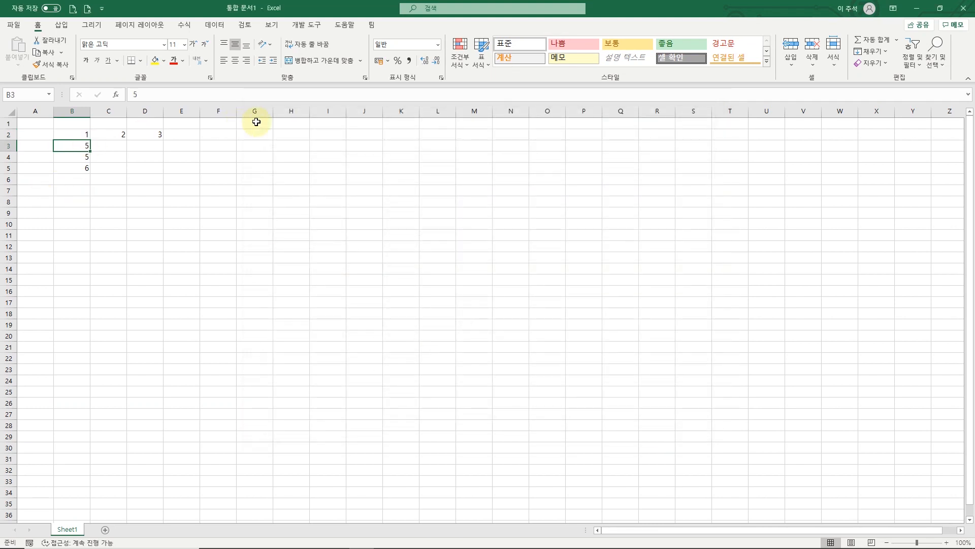
pyautogui.press('Right')
pyautogui.press('Right')
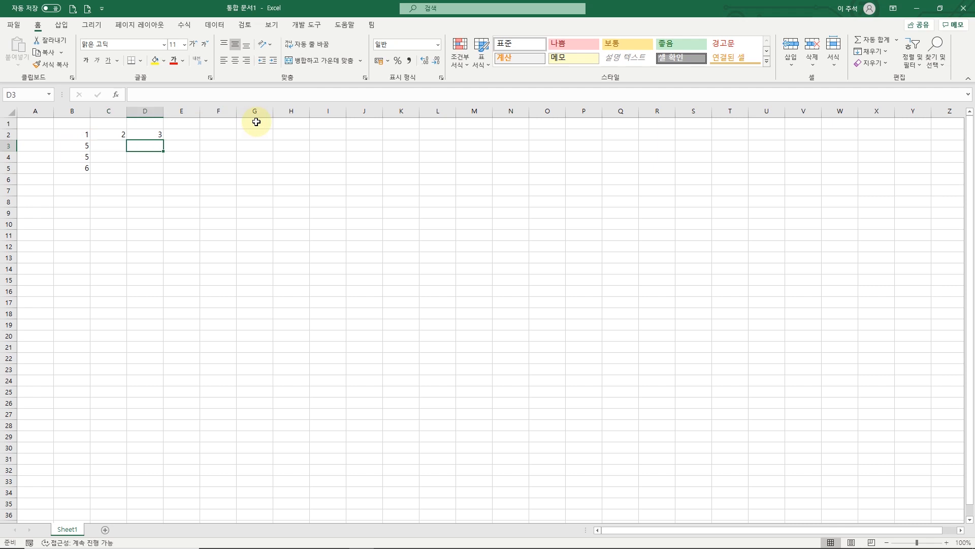
pyautogui.press('Return')
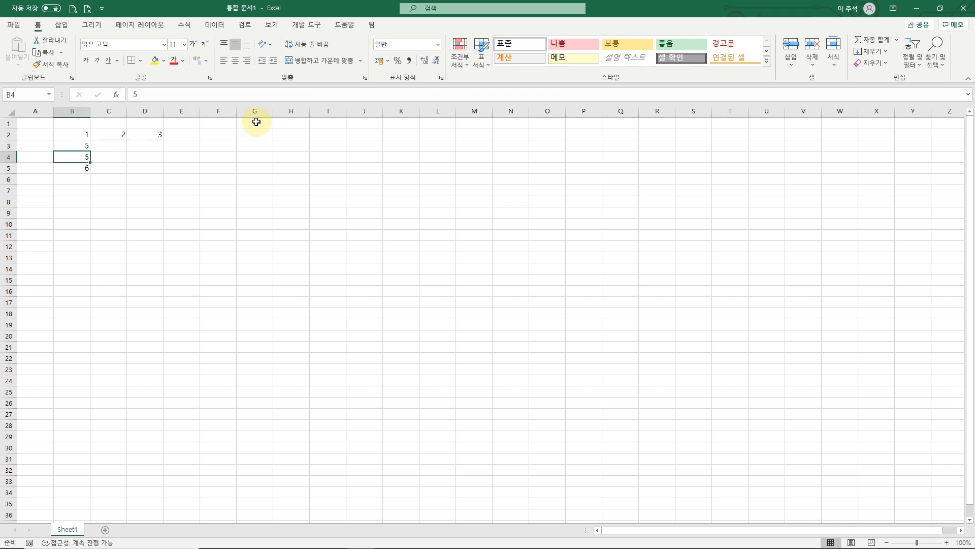
pyautogui.click(78, 145)
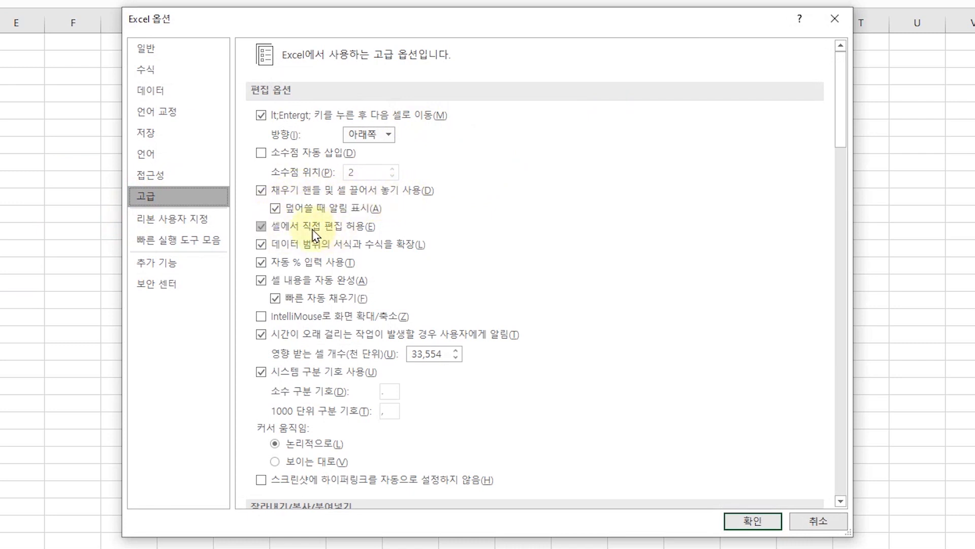
# Step: Close the options dialog and fill a number series from cell C2 down to C5 with the fill handle
pyautogui.click(835, 19)
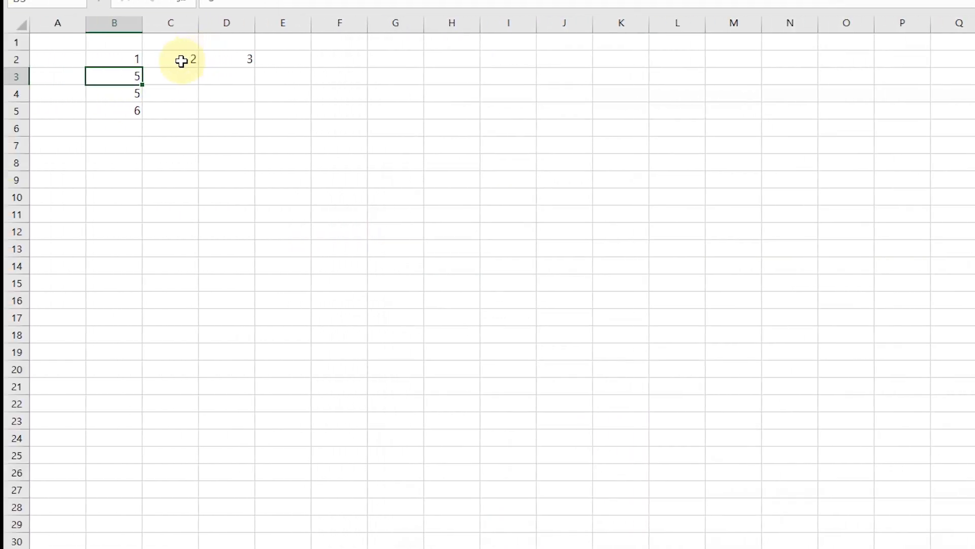
pyautogui.click(18, 58)
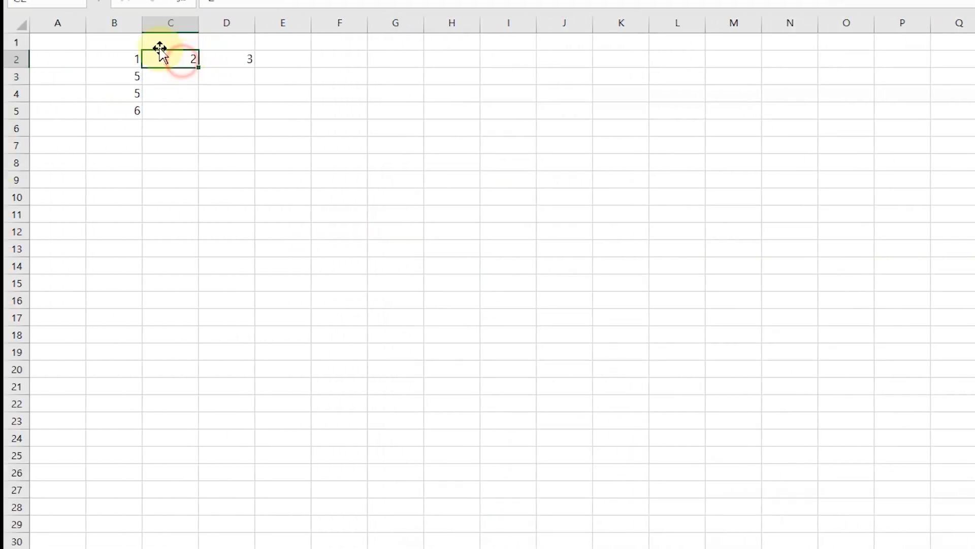
pyautogui.moveTo(199, 68); pyautogui.dragTo(188, 120)
pyautogui.click(189, 60)
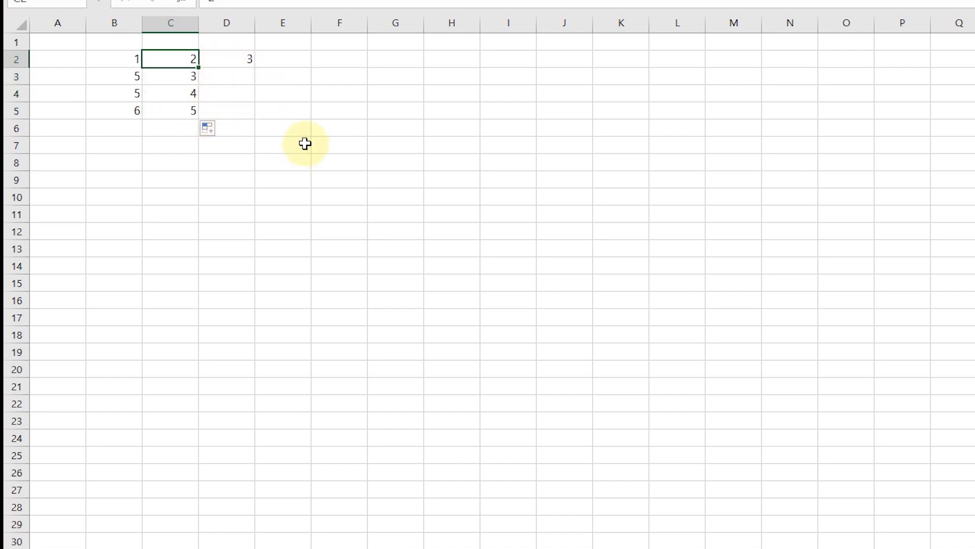
# Step: Turn off 채우기 핸들 및 셀 끌어서 놓기 사용 in Excel's advanced options and apply the change
pyautogui.click(263, 102)
pyautogui.click(247, 59)
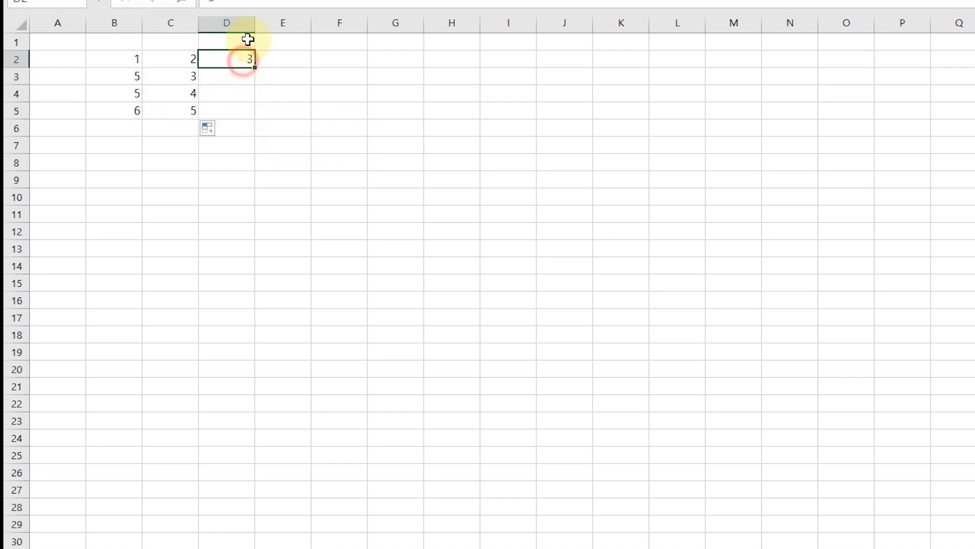
pyautogui.click(14, 22)
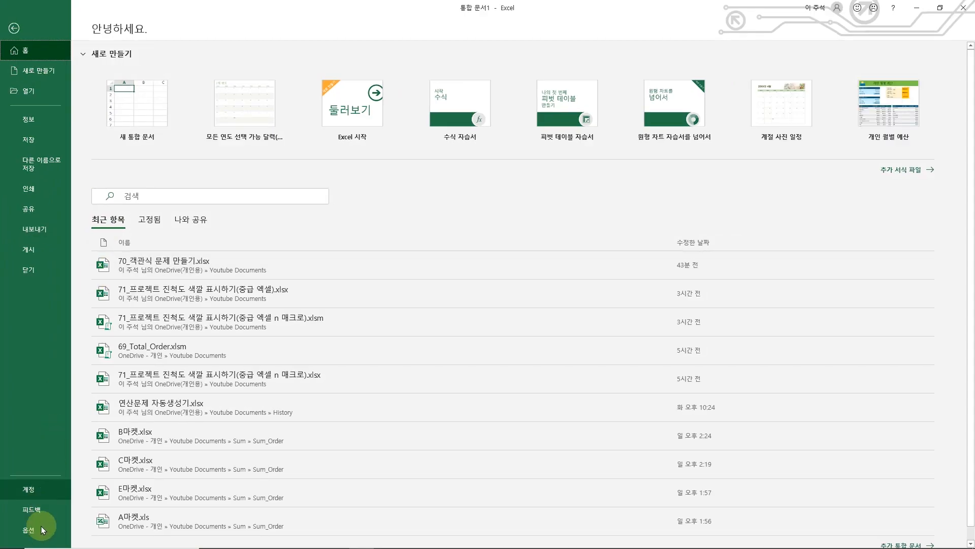
pyautogui.click(41, 529)
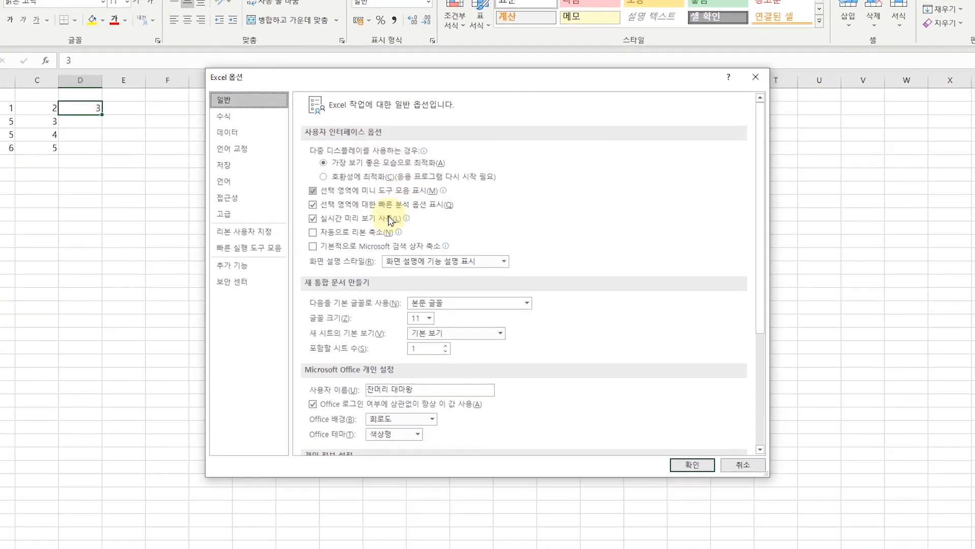
pyautogui.click(224, 214)
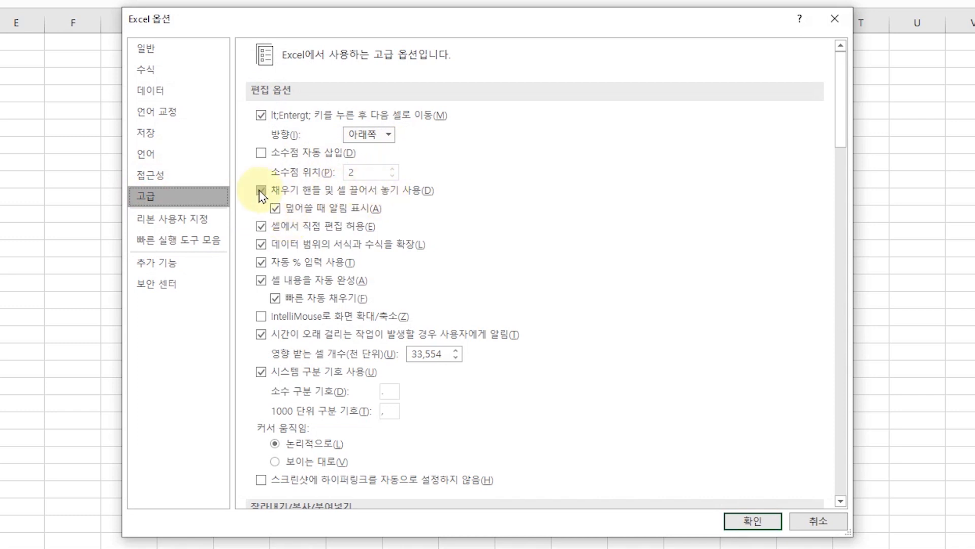
pyautogui.click(262, 191)
pyautogui.click(763, 523)
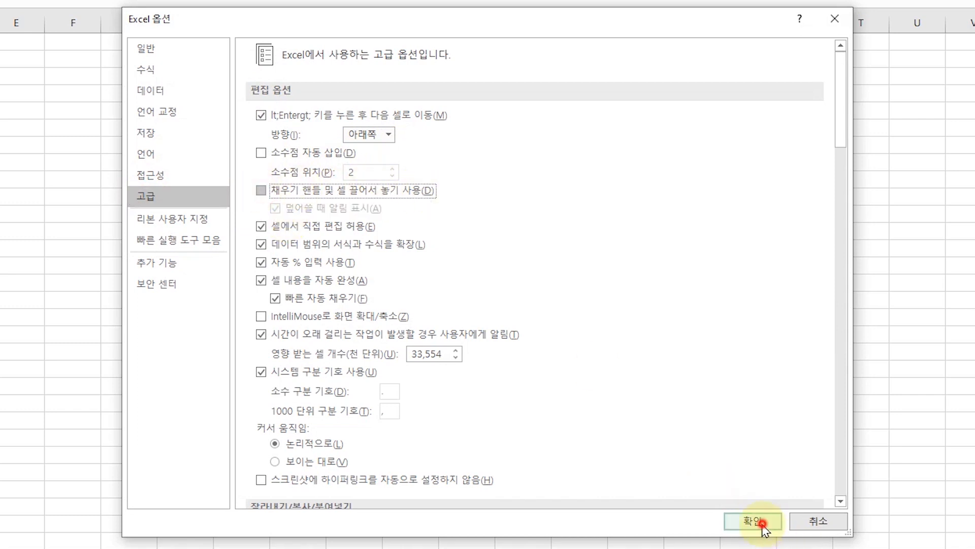
# Step: Try to fill down the column from cell D2 using its lower corner
pyautogui.click(239, 61)
pyautogui.press('Delete')
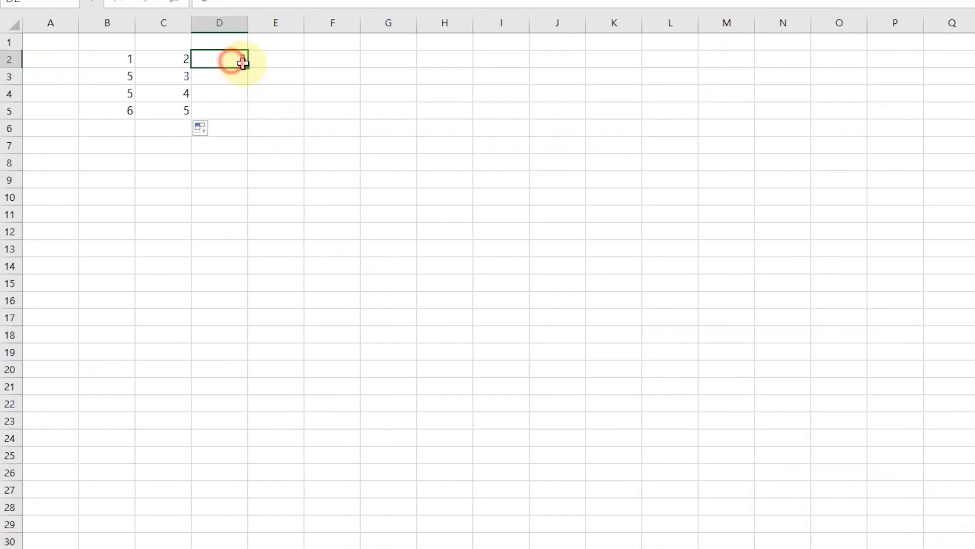
pyautogui.moveTo(248, 68); pyautogui.dragTo(255, 95)
pyautogui.click(237, 59)
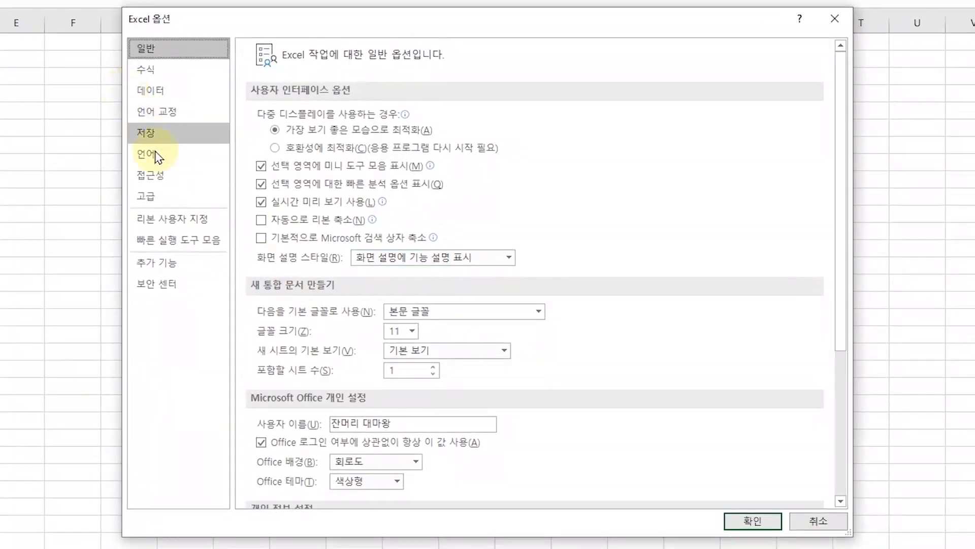
# Step: Turn 채우기 핸들 및 셀 끌어서 놓기 사용 back on and 수식 입력줄 표시 off in the advanced options, and apply both
pyautogui.click(146, 196)
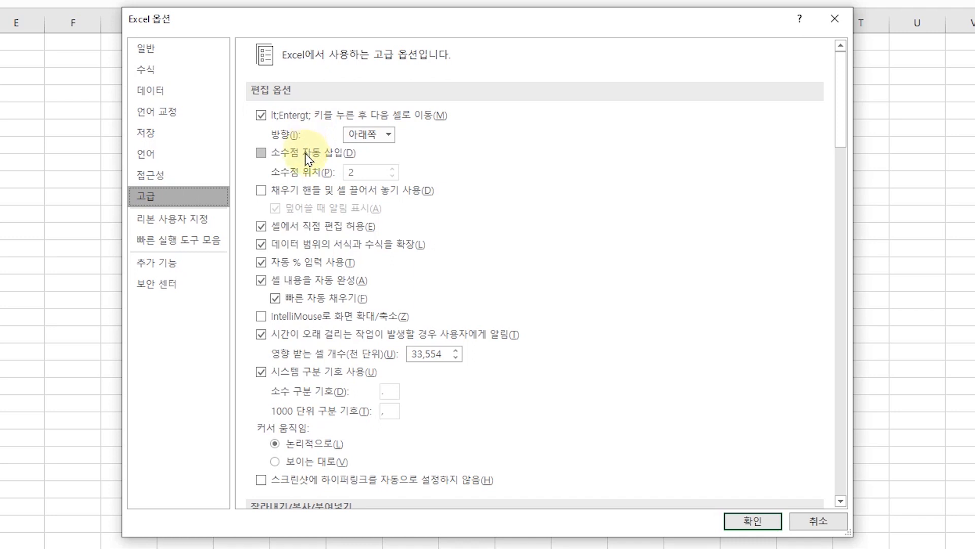
pyautogui.click(261, 190)
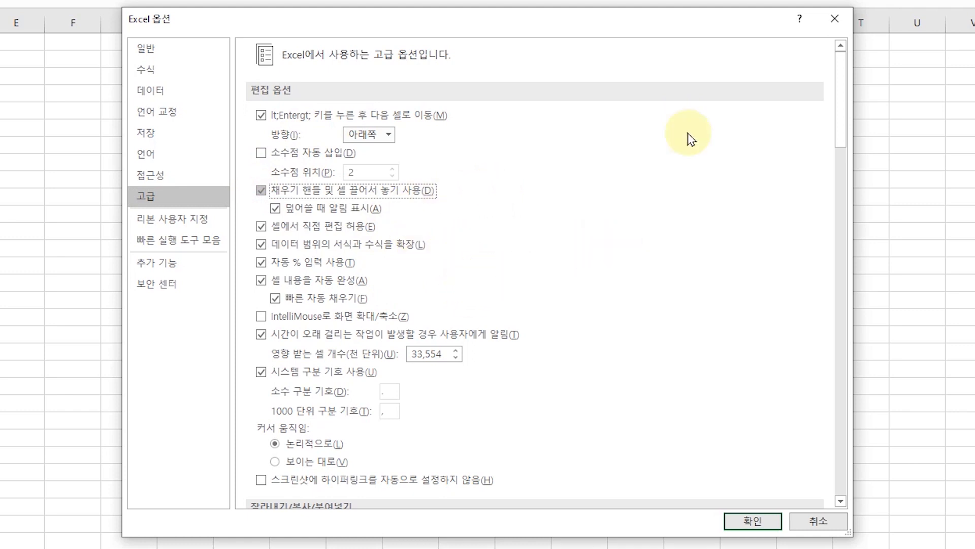
pyautogui.scroll(-2, 700, 295)
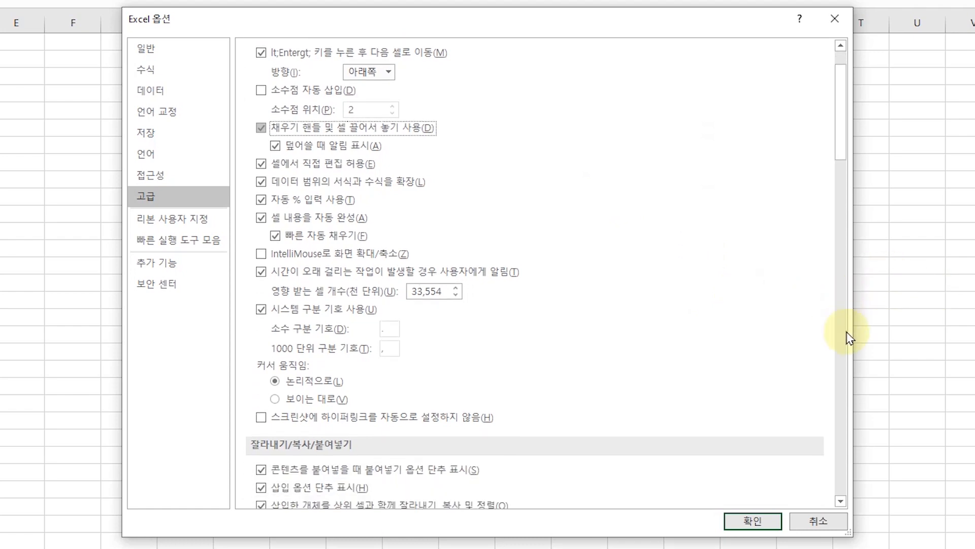
pyautogui.click(843, 333)
pyautogui.click(842, 339)
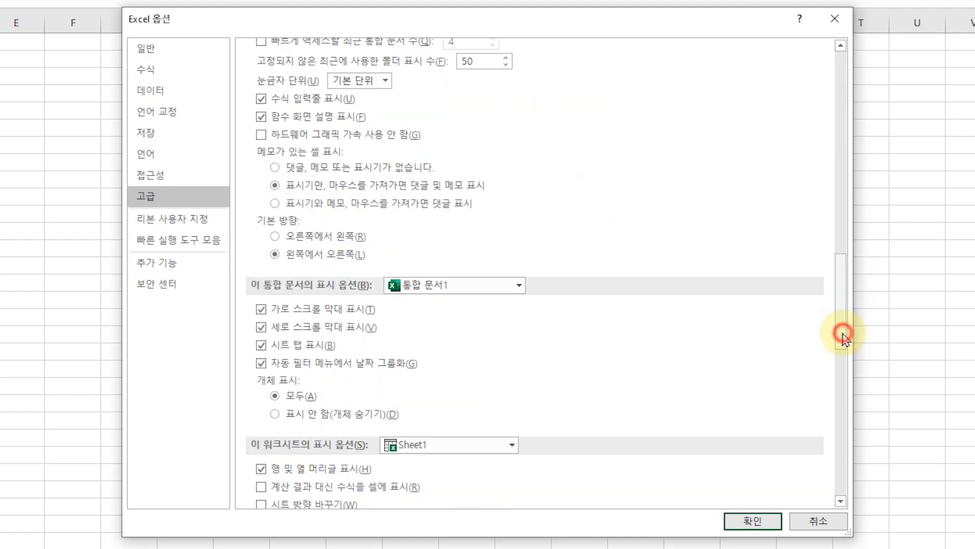
pyautogui.moveTo(840, 283)
pyautogui.mouseDown()
pyautogui.moveTo(838, 234)
pyautogui.moveTo(839, 270)
pyautogui.mouseUp()
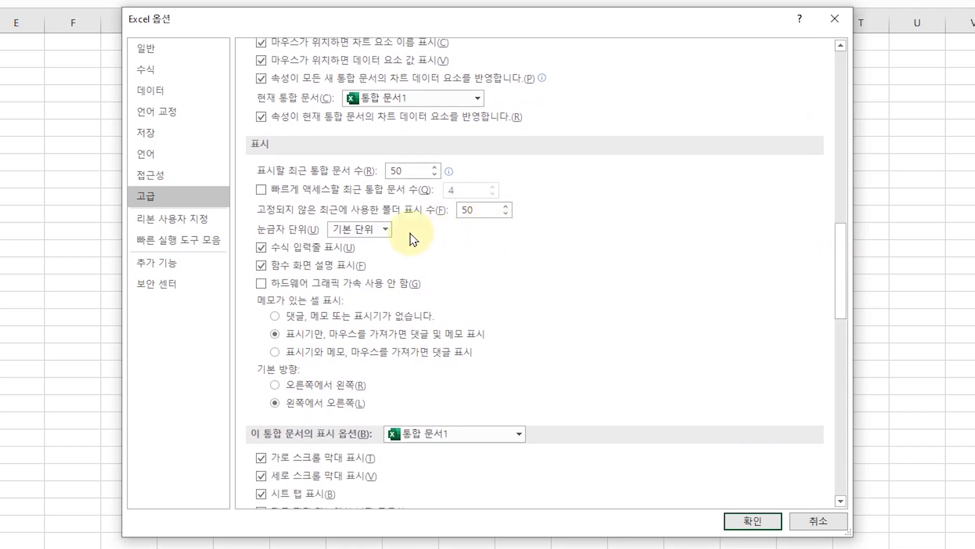
pyautogui.click(280, 249)
pyautogui.click(269, 249)
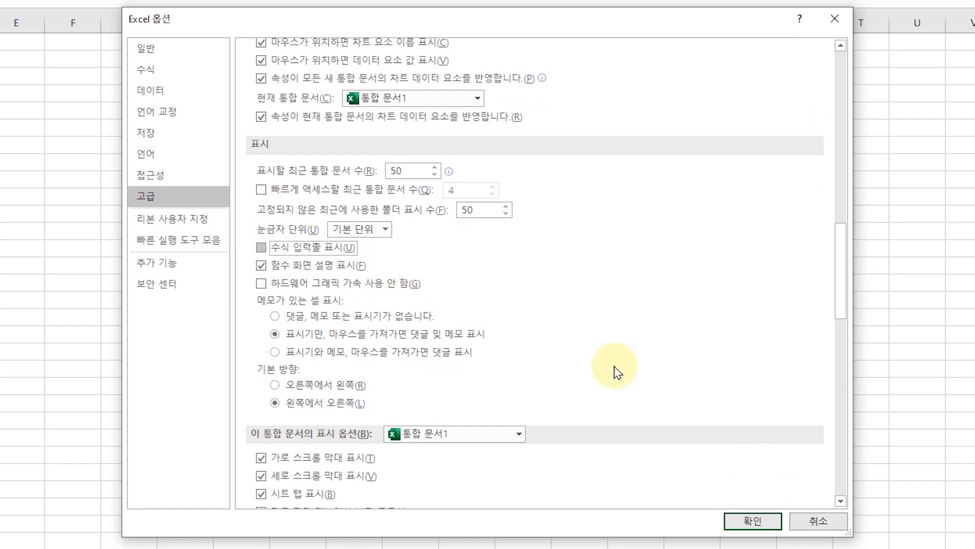
pyautogui.click(748, 517)
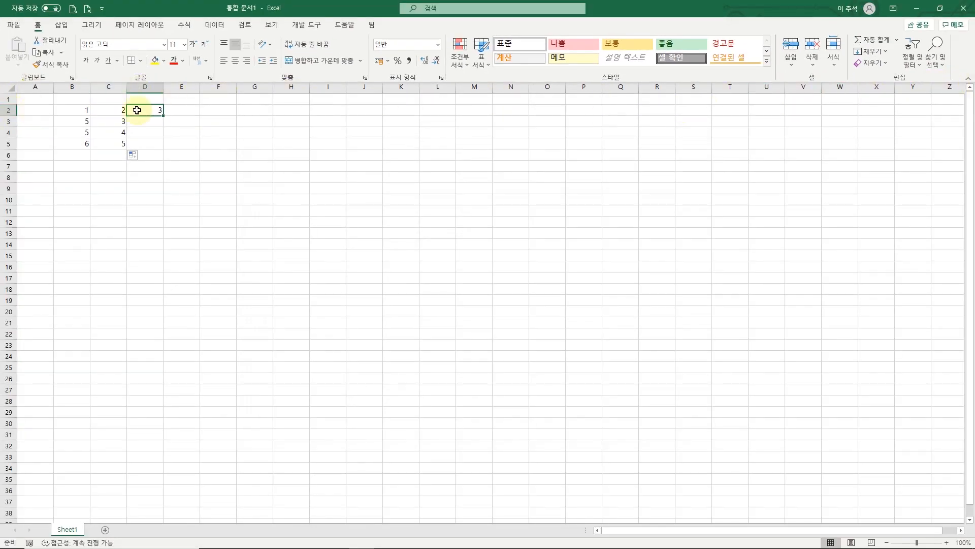
# Step: Show the formula bar again through the worksheet's view settings
pyautogui.click(272, 24)
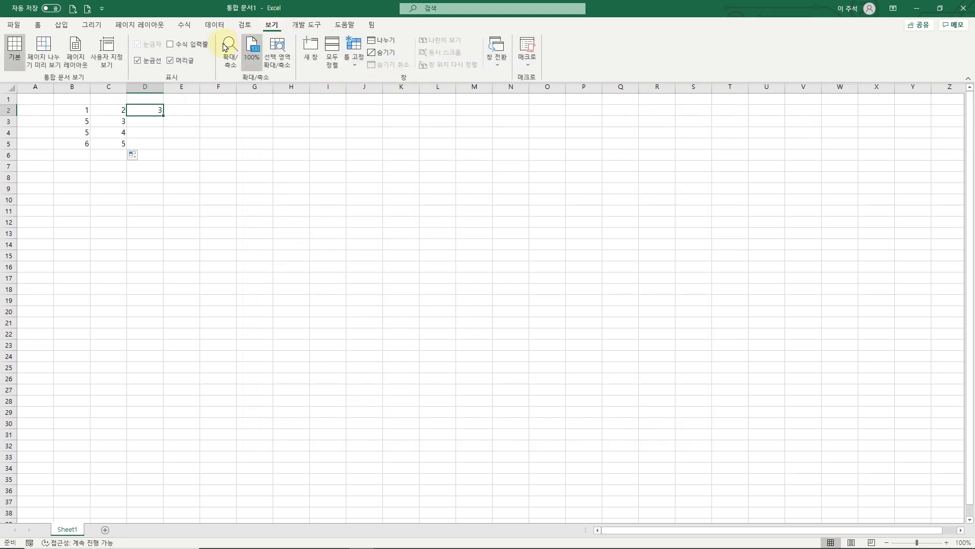
pyautogui.click(171, 44)
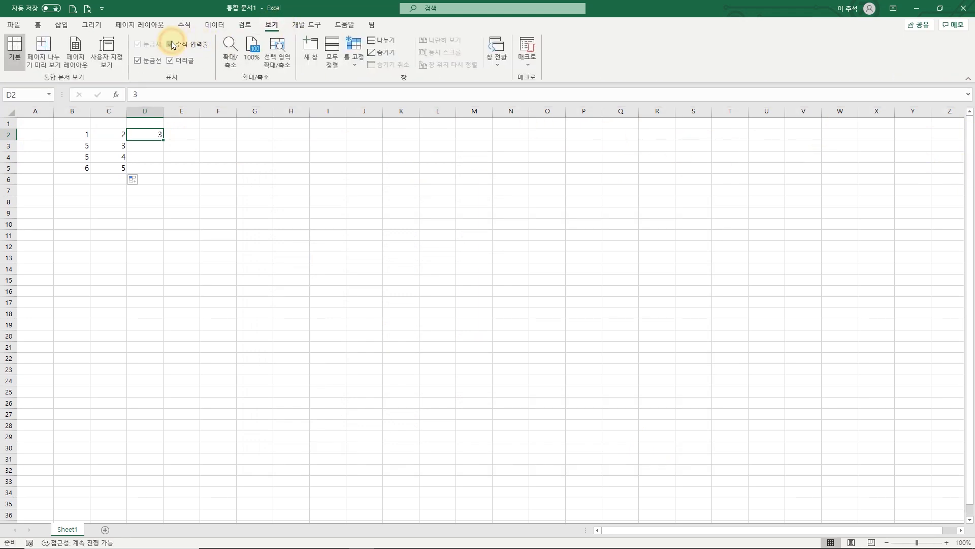
# Step: In the advanced display options for cells with notes, choose 표시기와 메모, 마우스를 가져가면 댓글 표시, followed by 댓글, 메모 또는 표시기가 없습니다
pyautogui.click(13, 26)
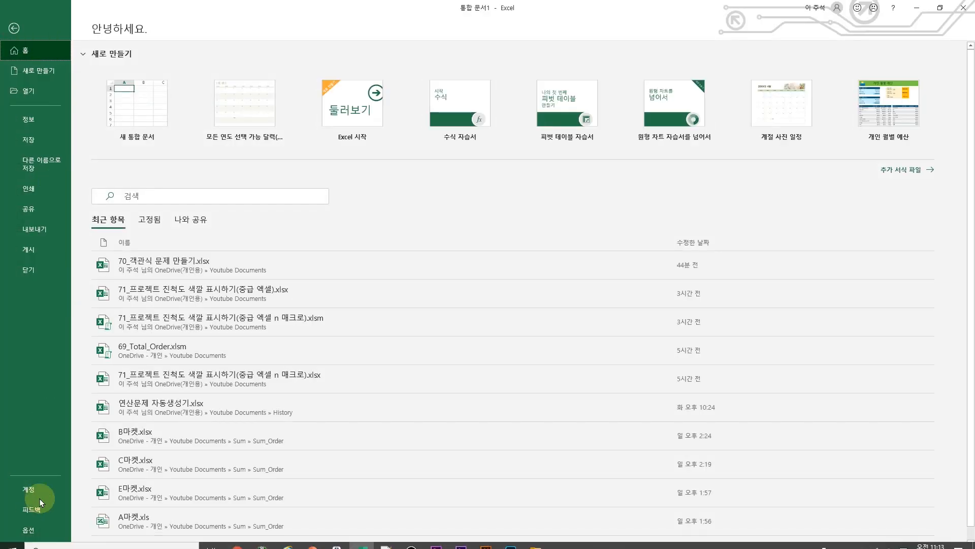
pyautogui.click(26, 528)
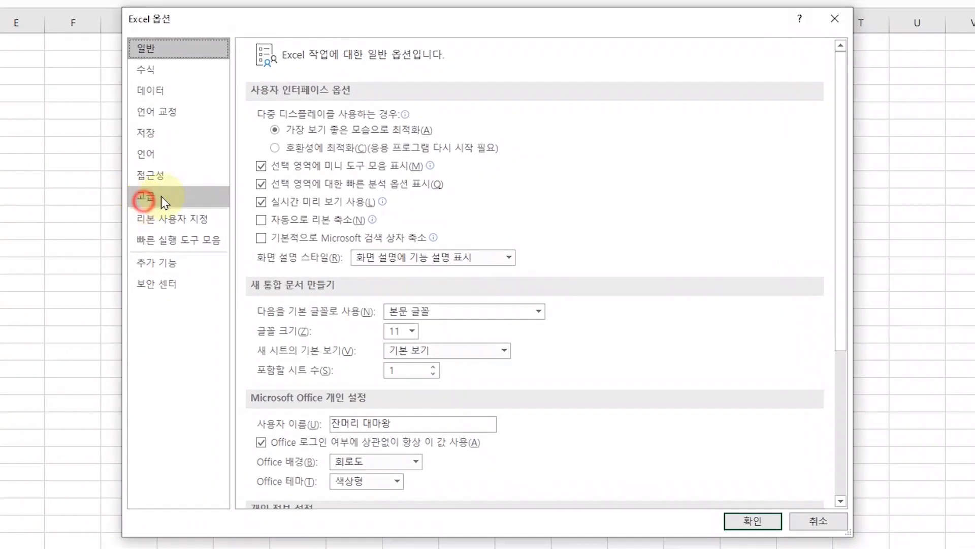
pyautogui.click(261, 223)
pyautogui.scroll(-10, 454, 270)
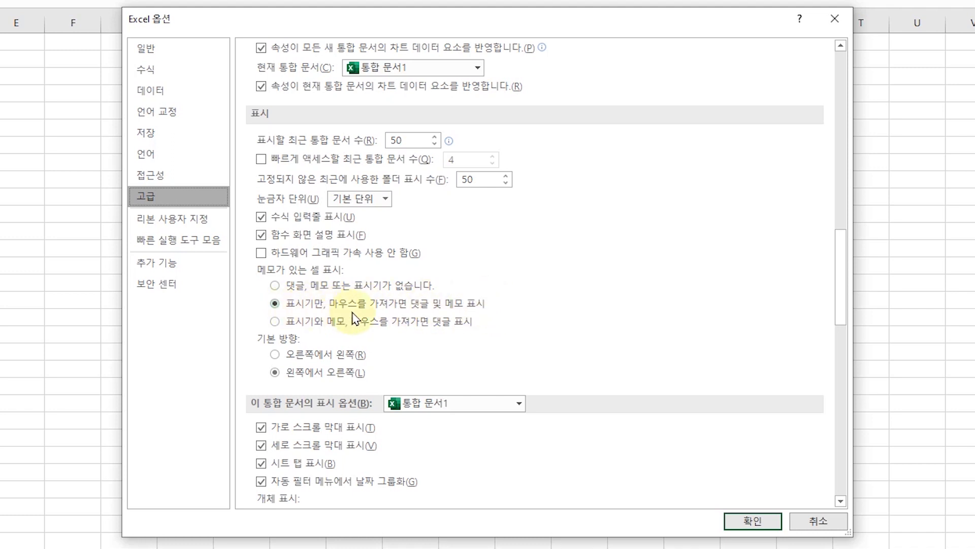
pyautogui.click(276, 321)
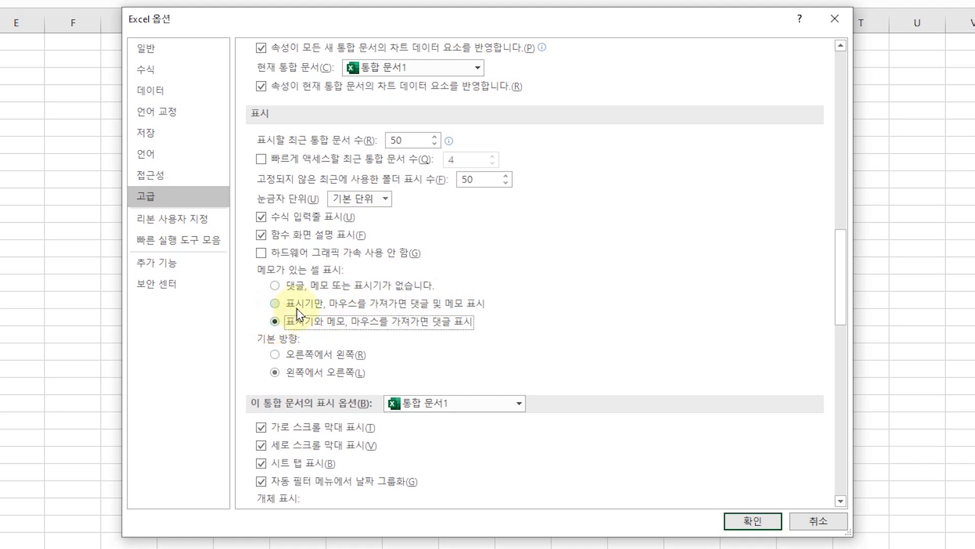
pyautogui.click(276, 286)
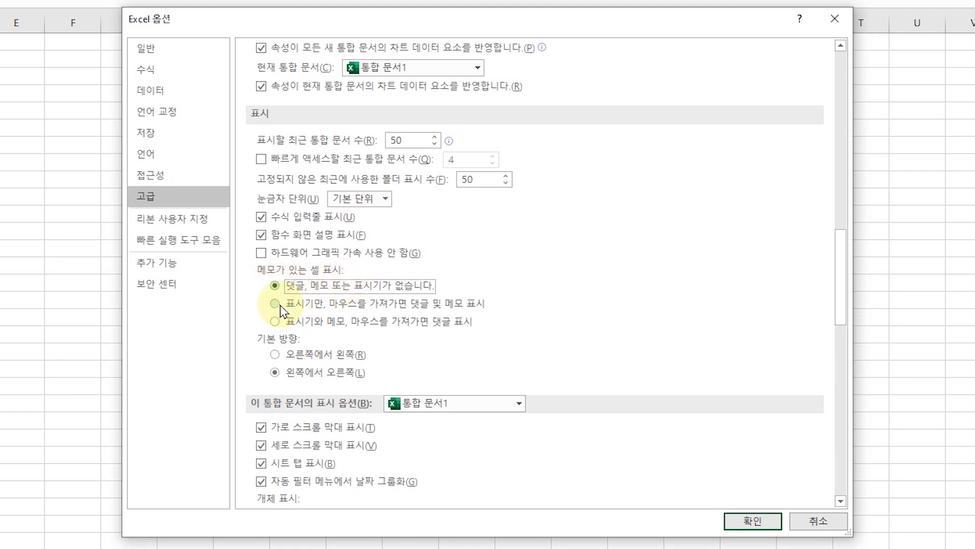